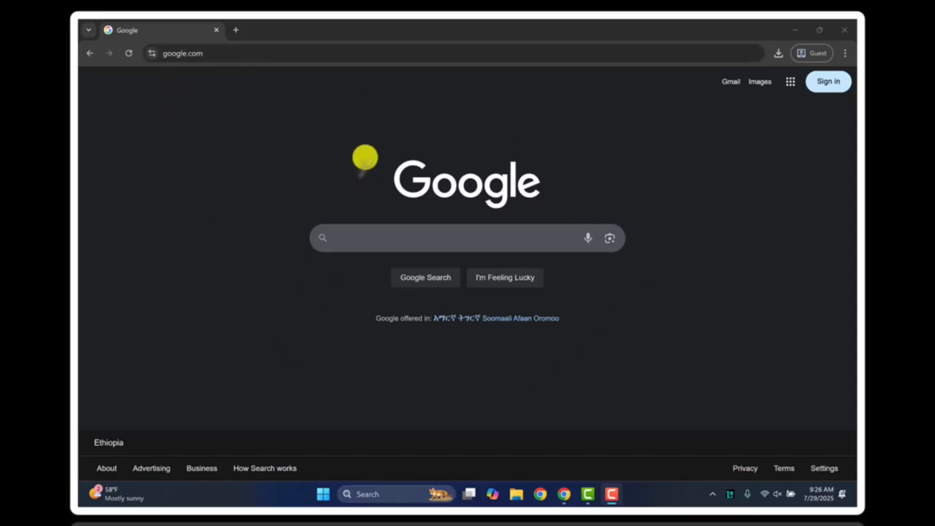
# Search Google for "eservices" and open the eservices.gov.et eService site from the results
pyautogui.click(359, 247)
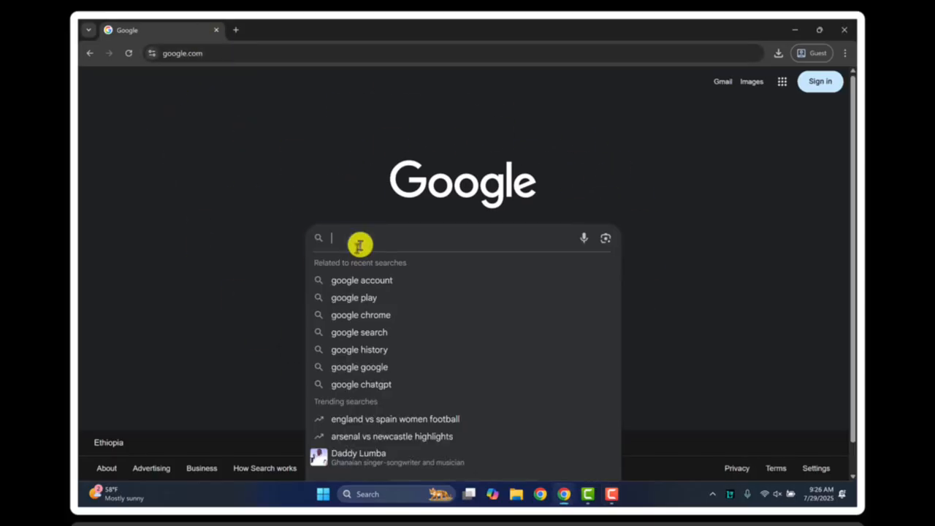
pyautogui.write('eservice')
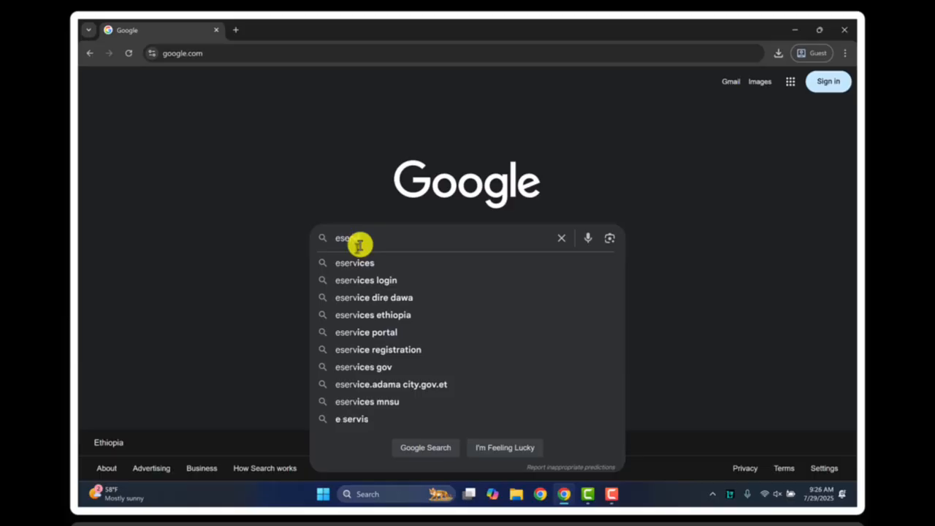
pyautogui.write('s')
pyautogui.press('Return')
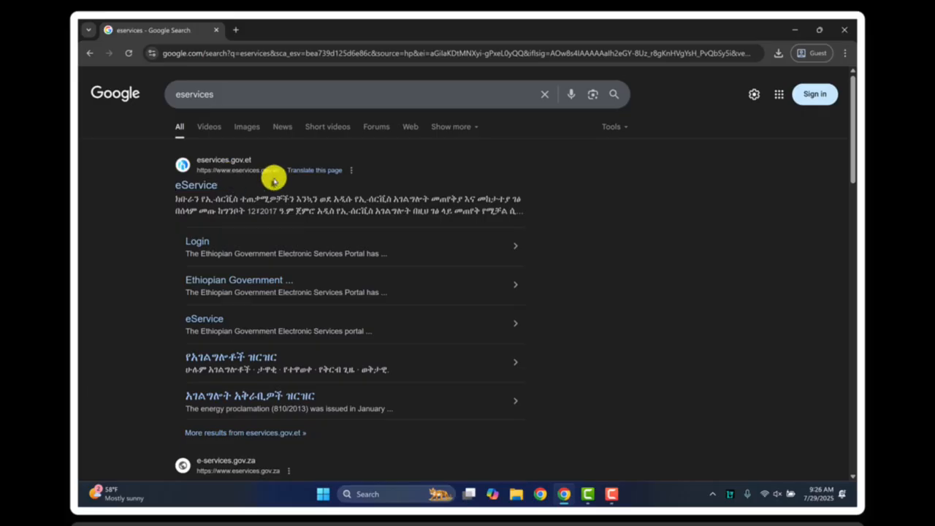
pyautogui.moveTo(183, 202); pyautogui.dragTo(536, 213)
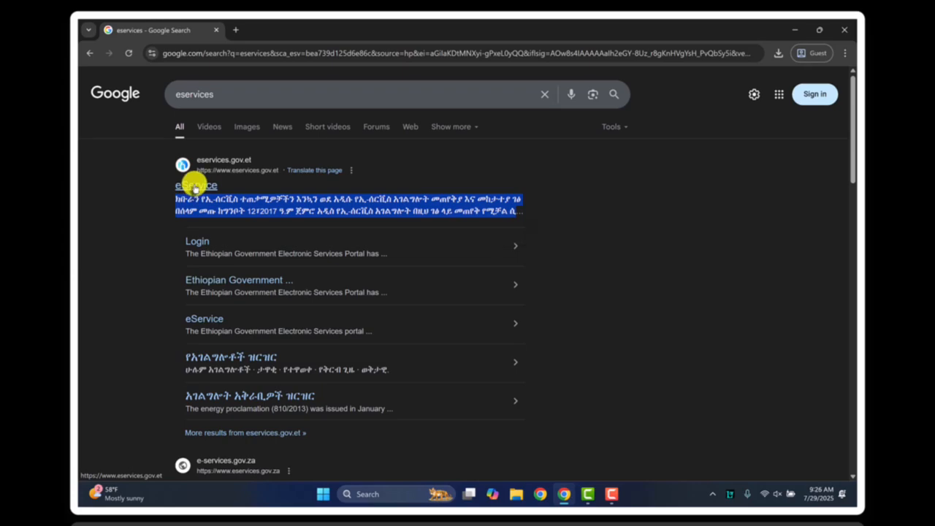
pyautogui.click(196, 186)
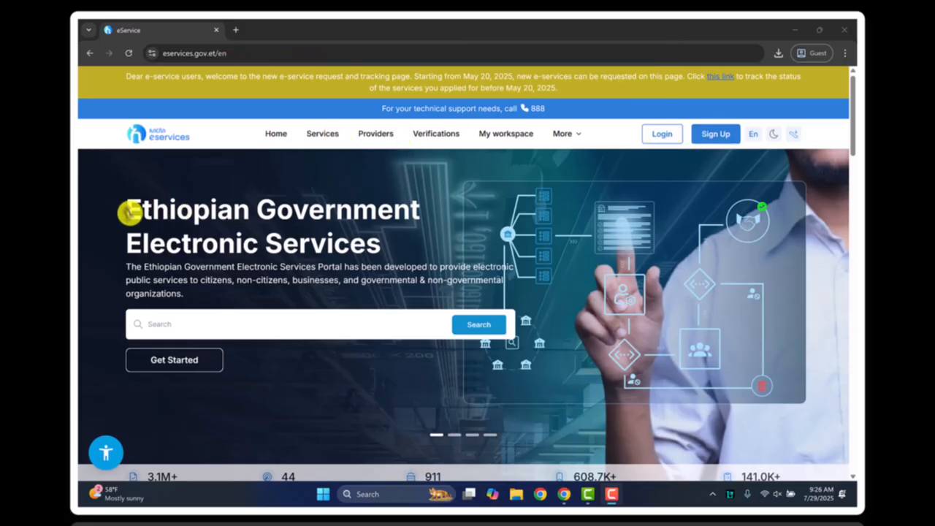
# Open the sign-up page of the Ethiopian Government Electronic Services portal to register a new account
pyautogui.moveTo(126, 209); pyautogui.dragTo(323, 307)
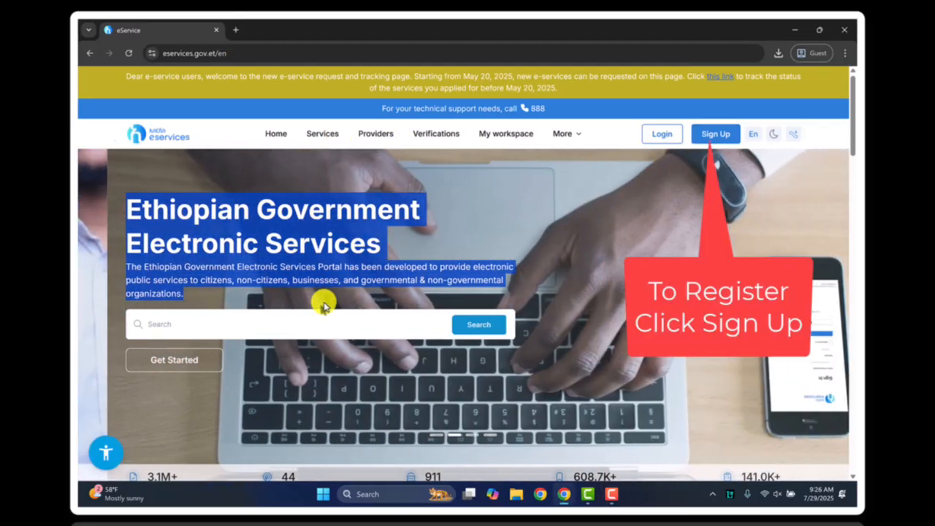
pyautogui.click(320, 253)
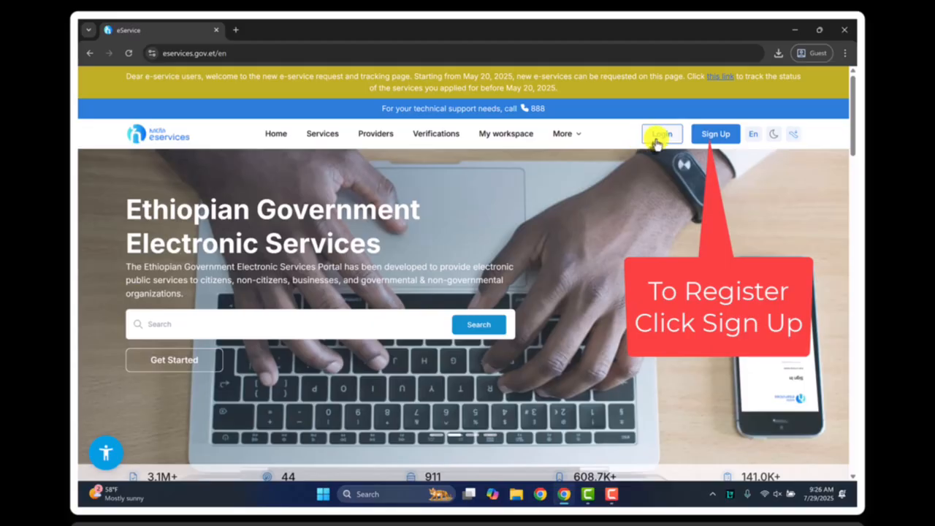
pyautogui.click(717, 134)
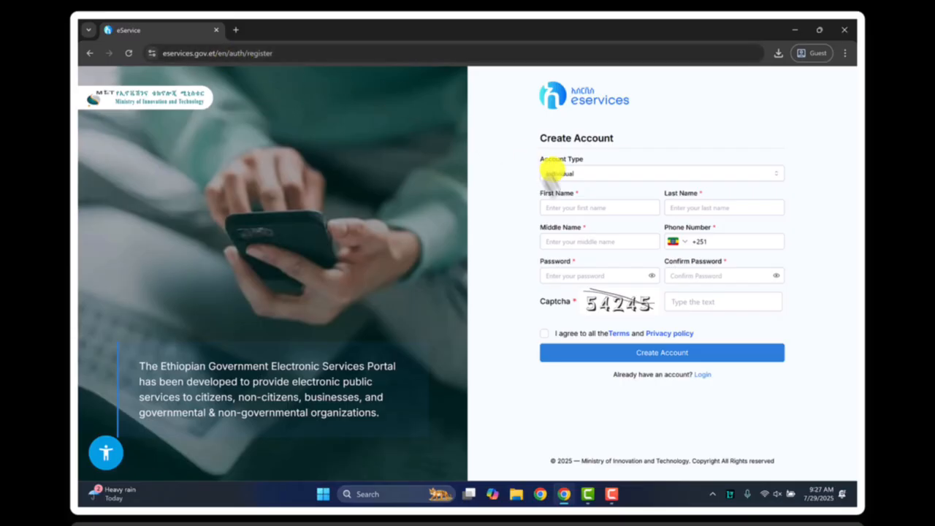
# Choose Individual as the account type in the Create Account form
pyautogui.moveTo(539, 137); pyautogui.dragTo(632, 144)
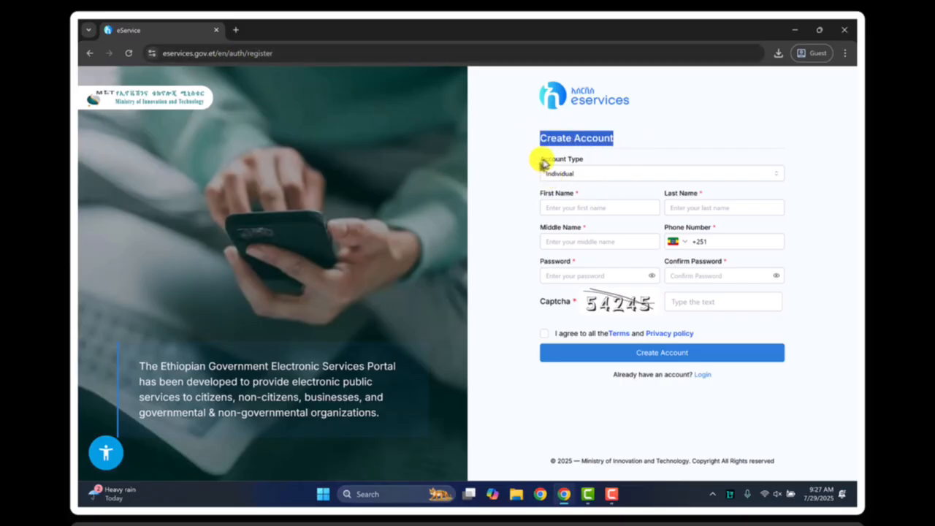
pyautogui.moveTo(542, 159); pyautogui.dragTo(584, 160)
pyautogui.click(567, 175)
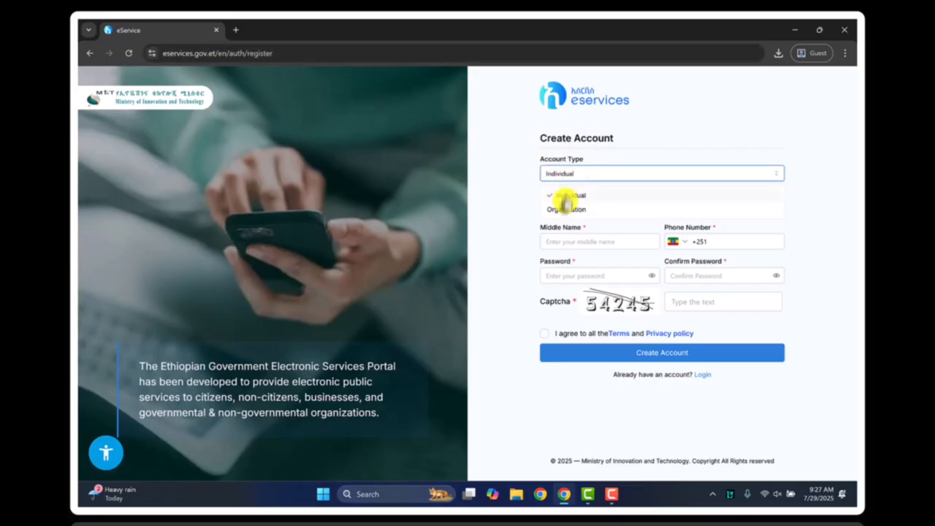
pyautogui.click(568, 196)
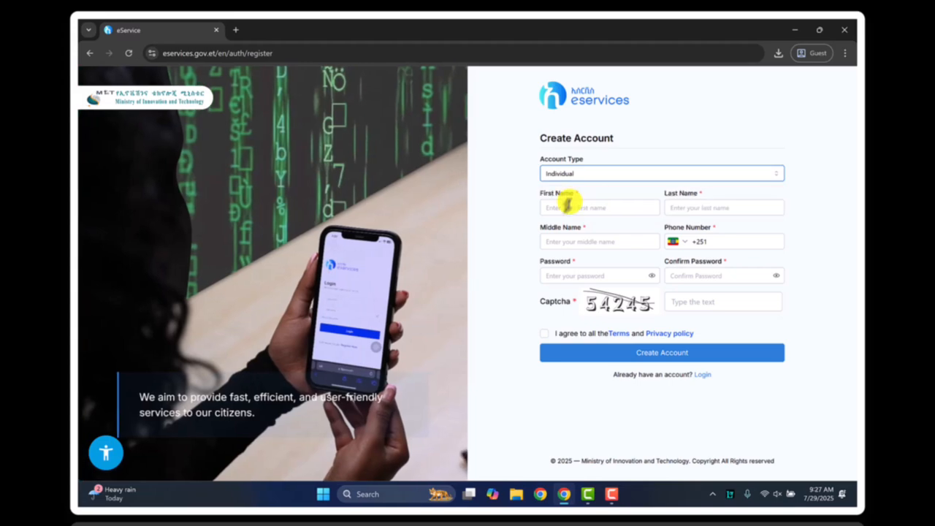
# Fill in the applicant's first name, last name and middle name in the Create Account form
pyautogui.click(553, 208)
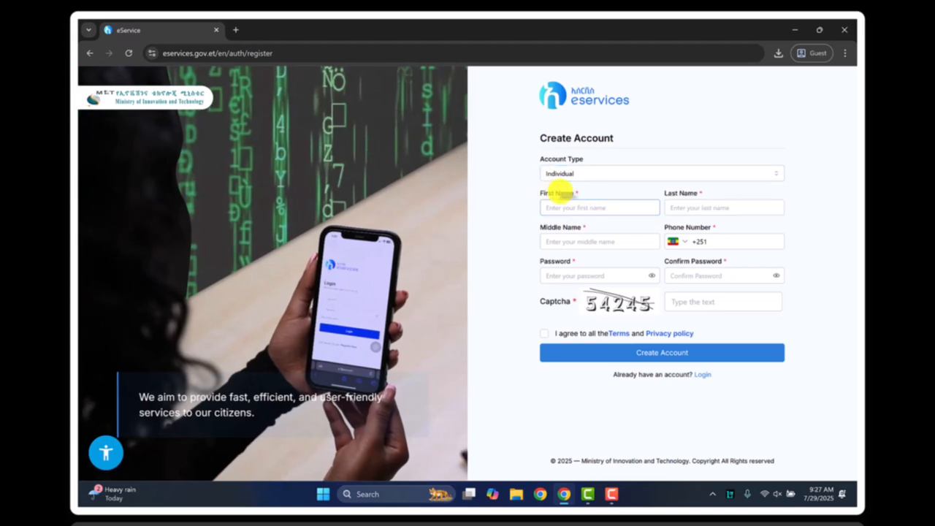
pyautogui.tripleClick(558, 193)
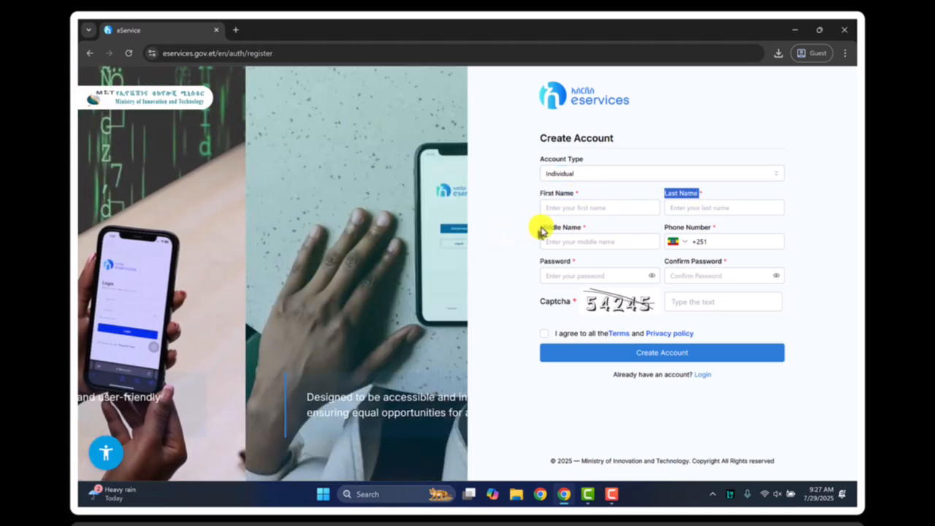
pyautogui.tripleClick(559, 228)
pyautogui.tripleClick(720, 230)
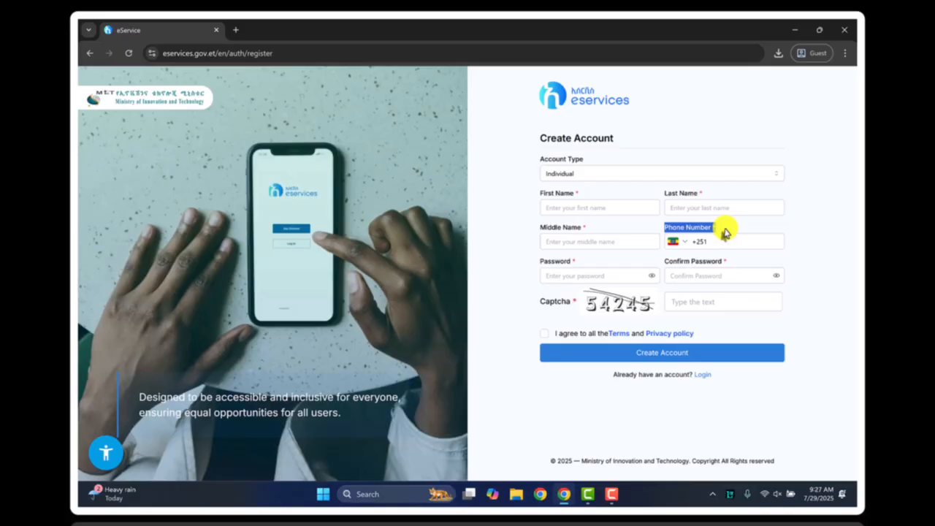
pyautogui.click(570, 207)
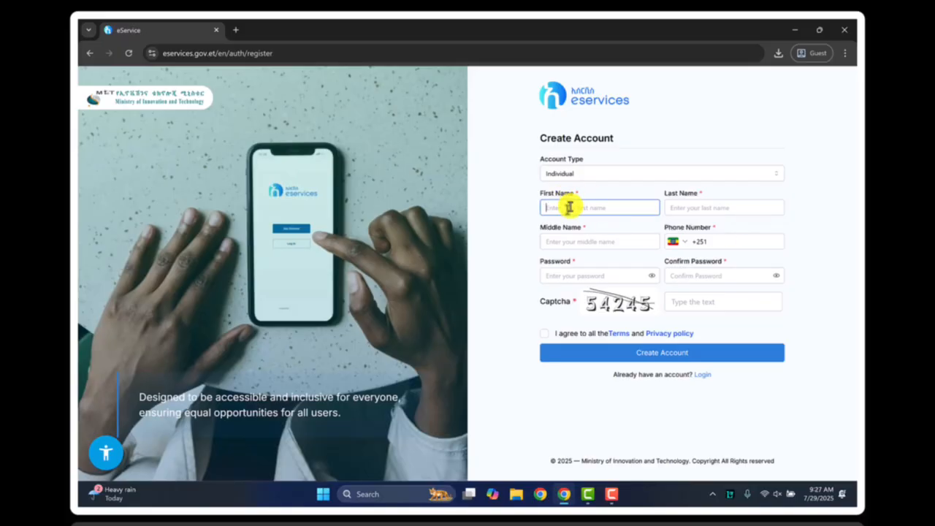
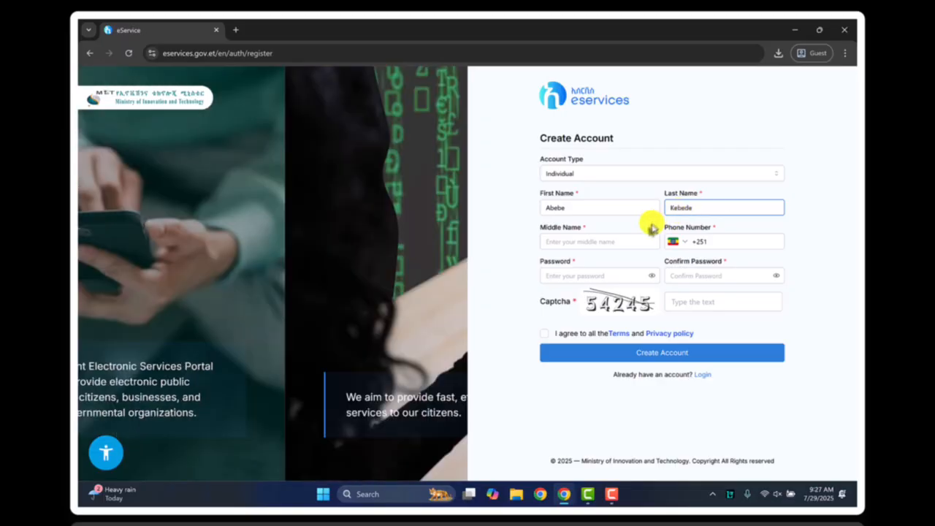
pyautogui.click(592, 242)
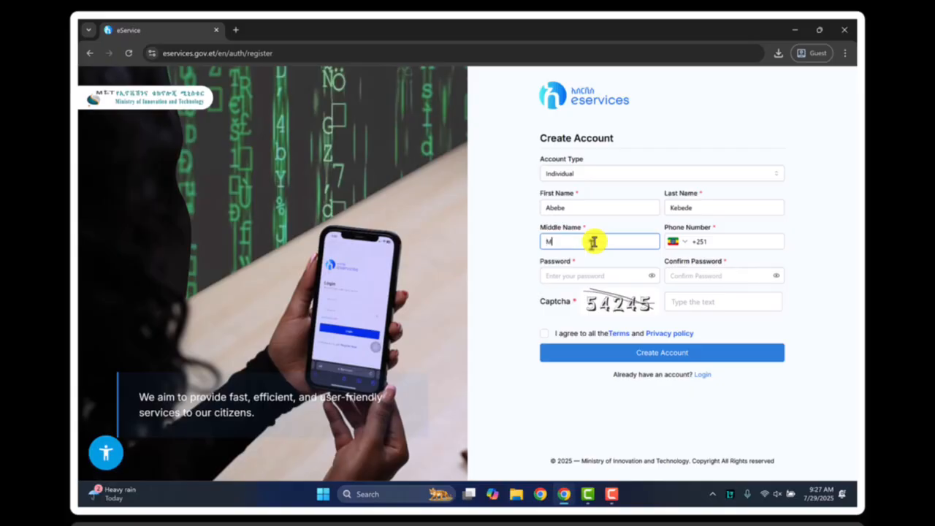
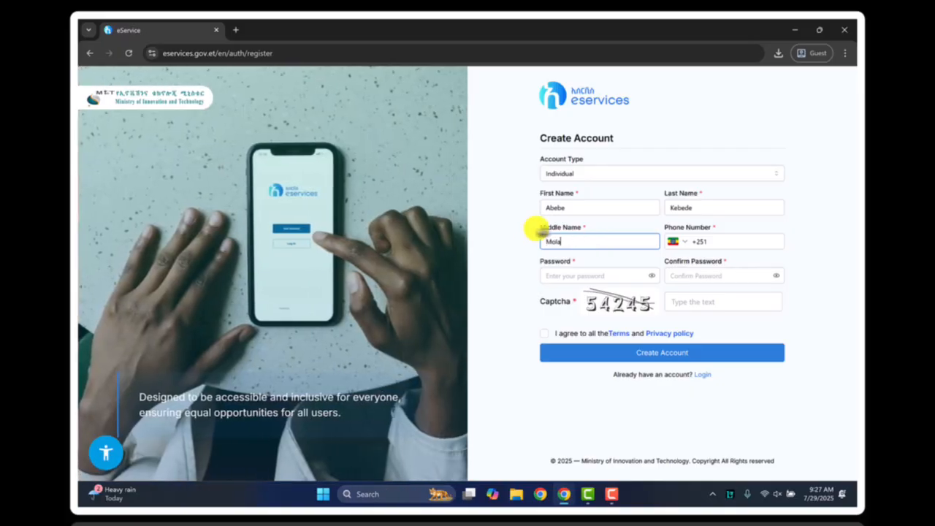
pyautogui.moveTo(539, 228); pyautogui.dragTo(582, 228)
pyautogui.moveTo(536, 193); pyautogui.dragTo(693, 195)
# Enter the applicant's mobile phone number after the Ethiopian country code
pyautogui.click(715, 242)
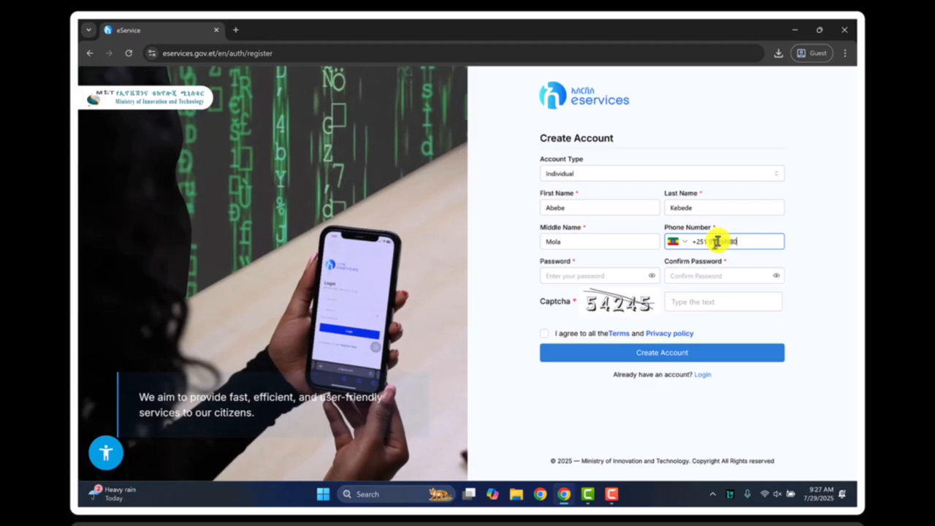
pyautogui.moveTo(746, 243); pyautogui.dragTo(660, 232)
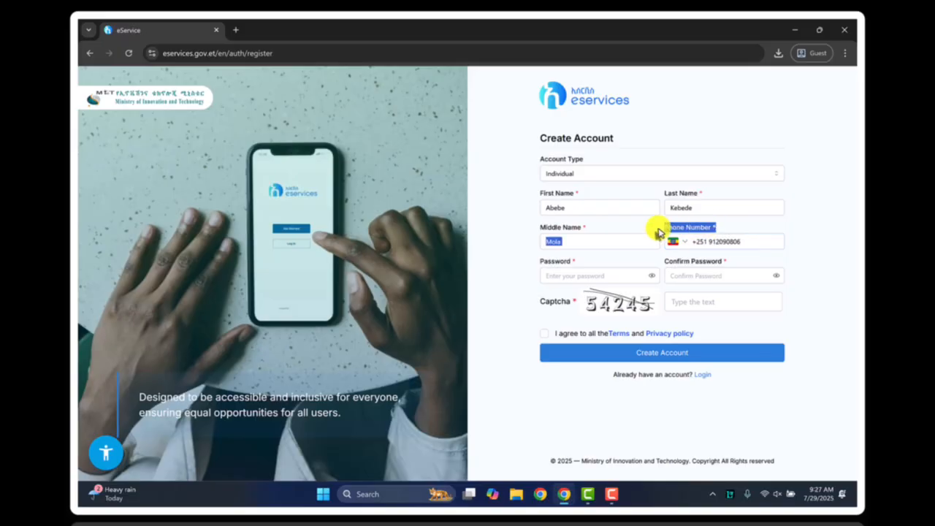
pyautogui.click(687, 233)
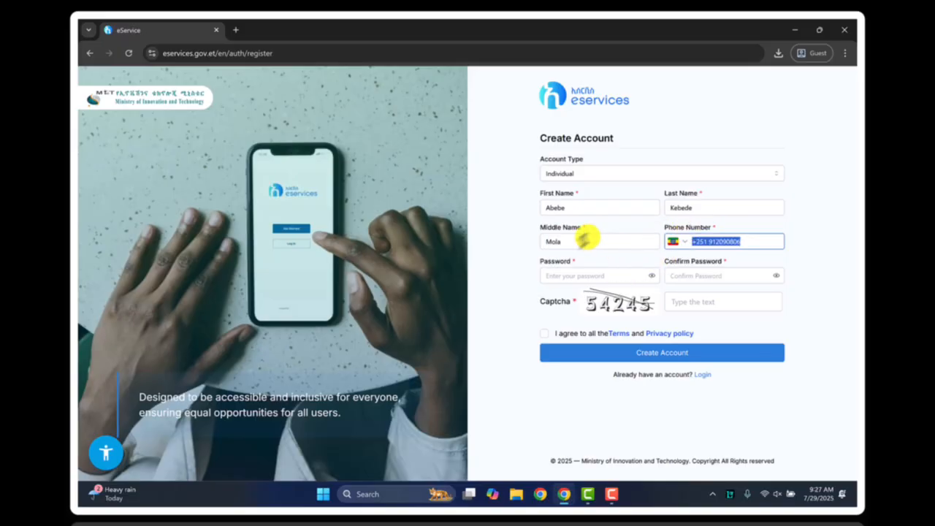
# Enter the account password and repeat it in the Confirm Password field
pyautogui.click(556, 276)
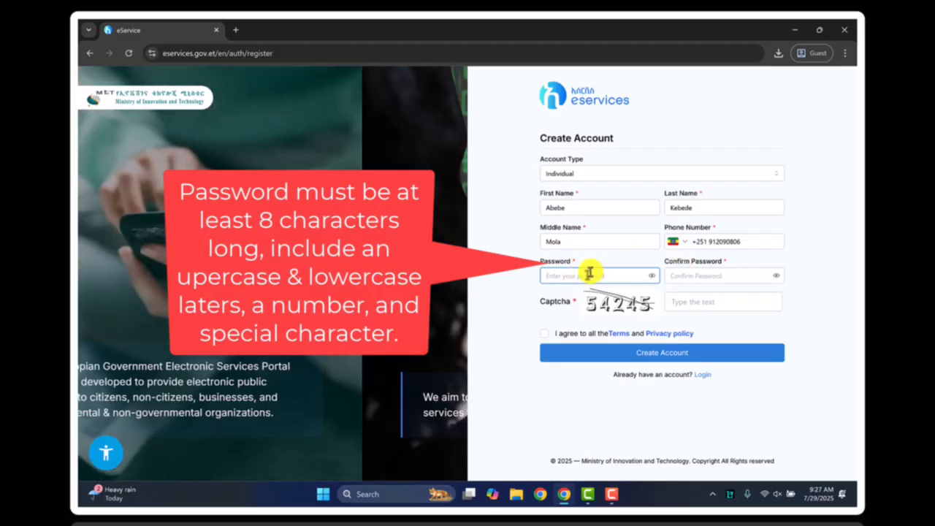
pyautogui.write('•••••')
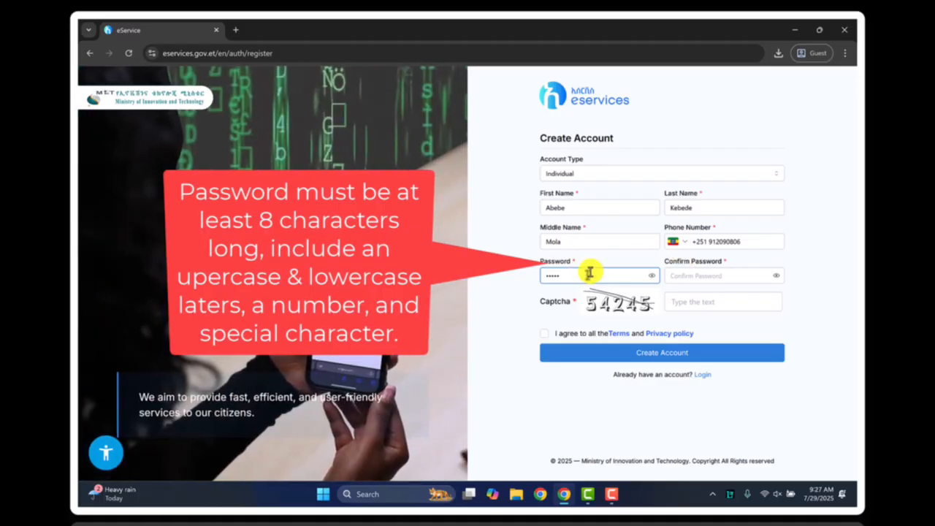
pyautogui.write('••')
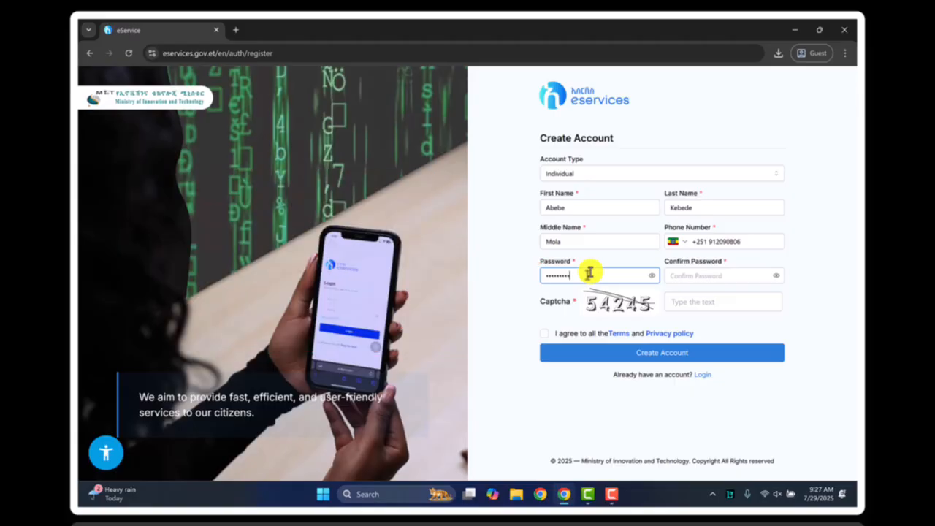
pyautogui.click(687, 277)
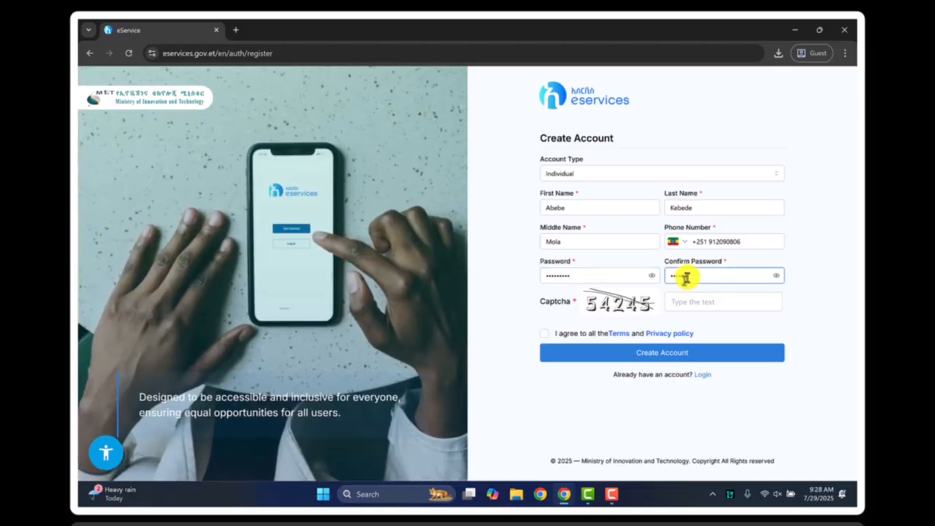
pyautogui.moveTo(531, 265); pyautogui.dragTo(728, 263)
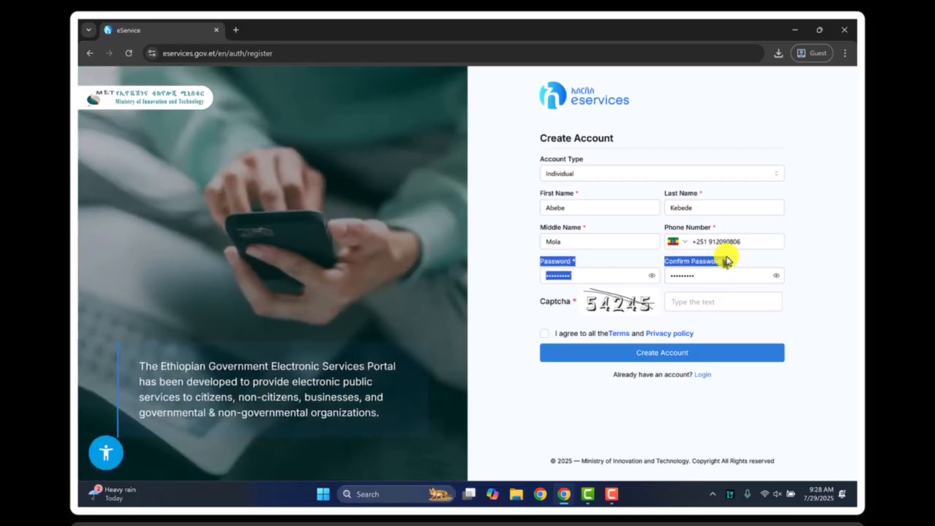
pyautogui.click(709, 266)
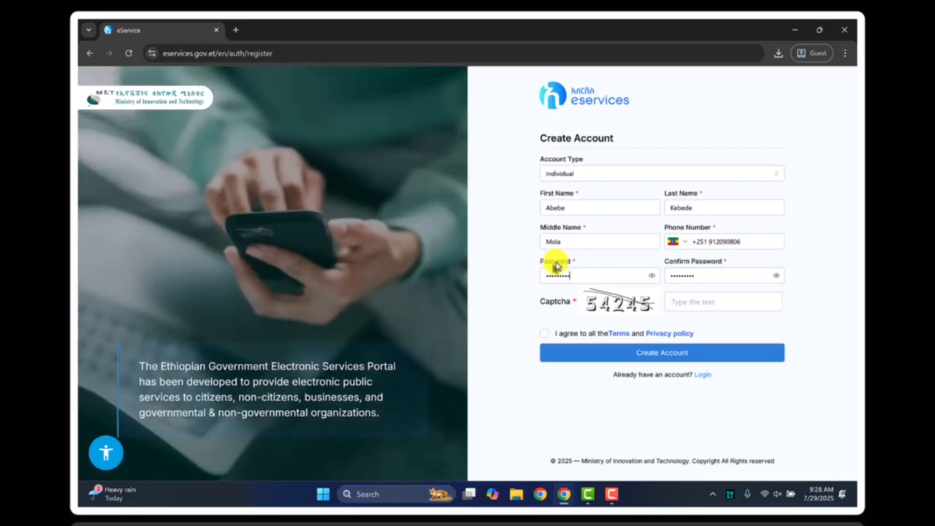
pyautogui.click(731, 275)
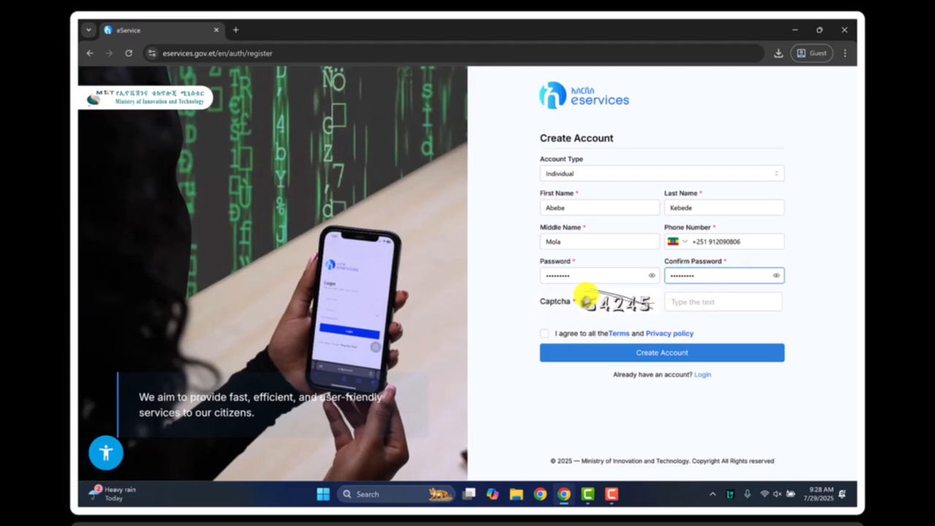
# Enter the captcha verification code shown in the image
pyautogui.moveTo(586, 296)
pyautogui.mouseDown()
pyautogui.moveTo(674, 295)
pyautogui.moveTo(577, 295)
pyautogui.mouseUp()
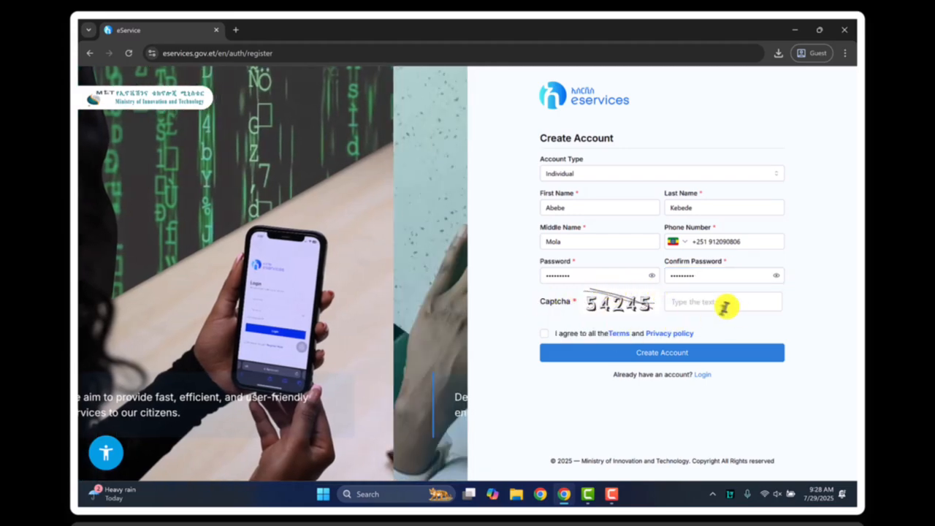
pyautogui.click(708, 307)
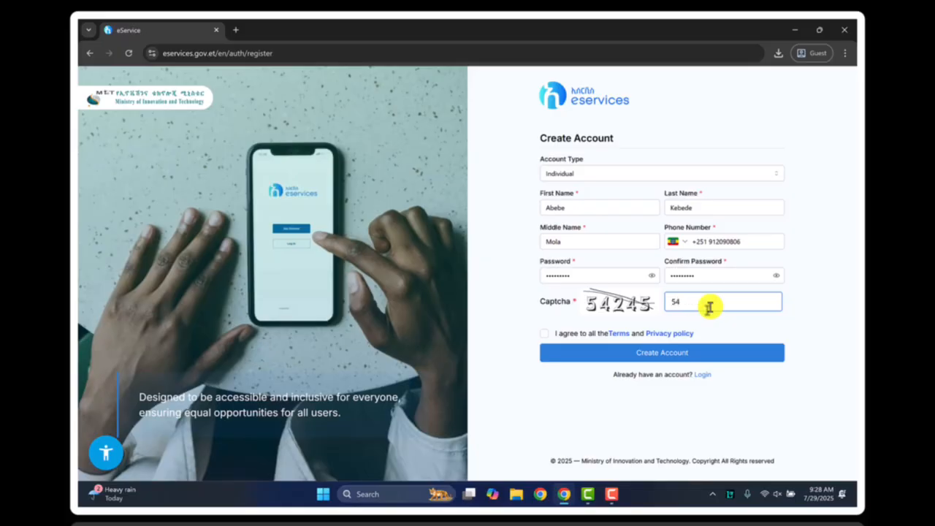
pyautogui.write('54245')
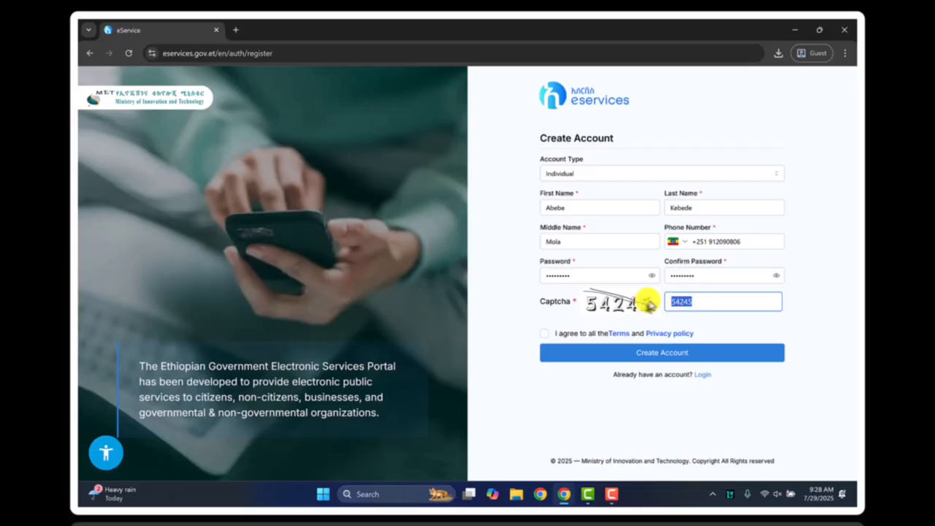
# Agree to the Terms and Privacy policy and submit the form to create the account
pyautogui.click(544, 334)
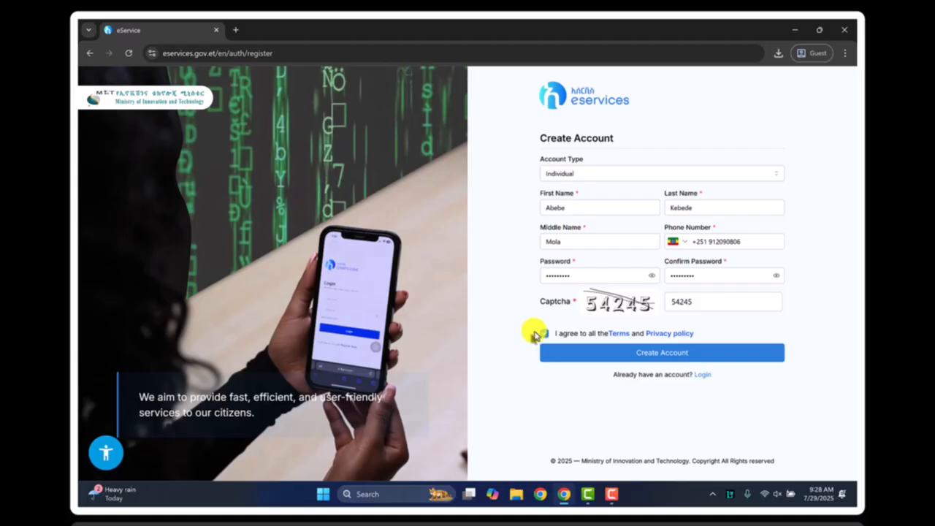
pyautogui.click(651, 355)
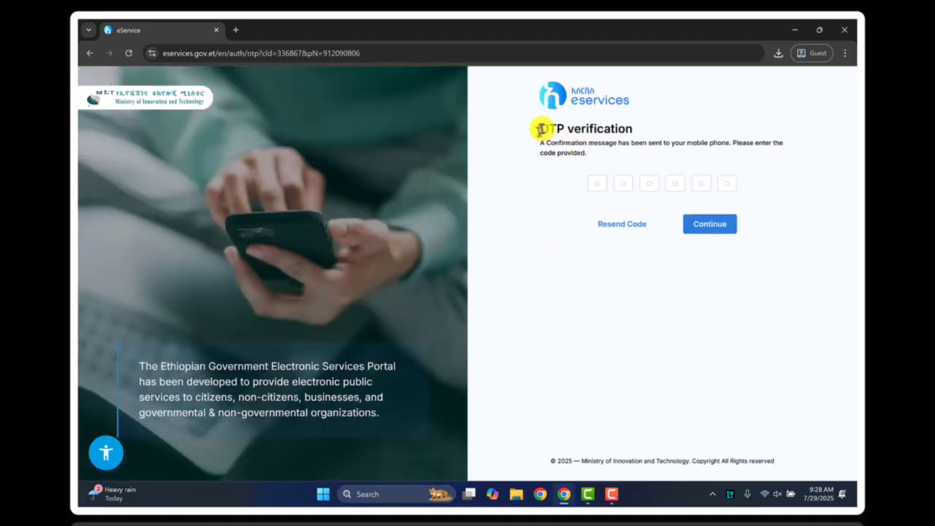
# Enter the six-digit one-time code sent to the mobile phone in the OTP verification form
pyautogui.moveTo(541, 129); pyautogui.dragTo(641, 154)
pyautogui.click(536, 150)
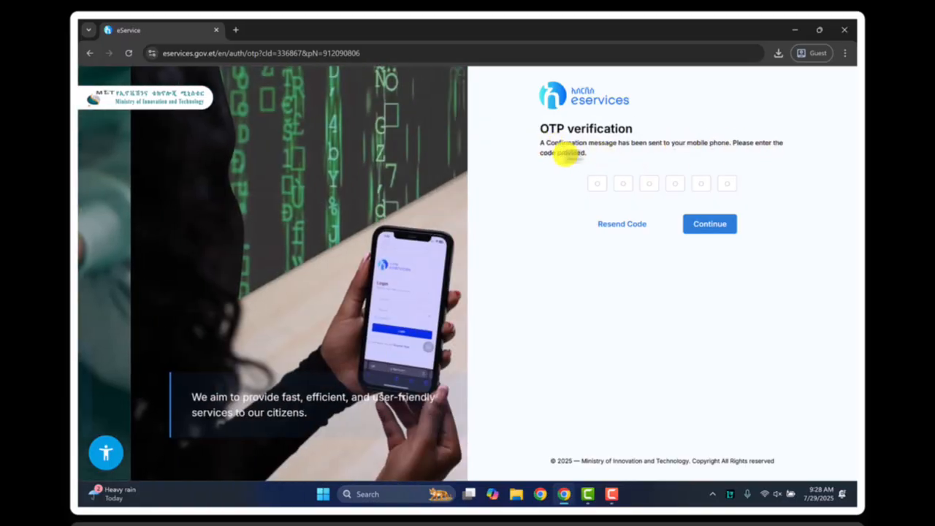
pyautogui.click(590, 187)
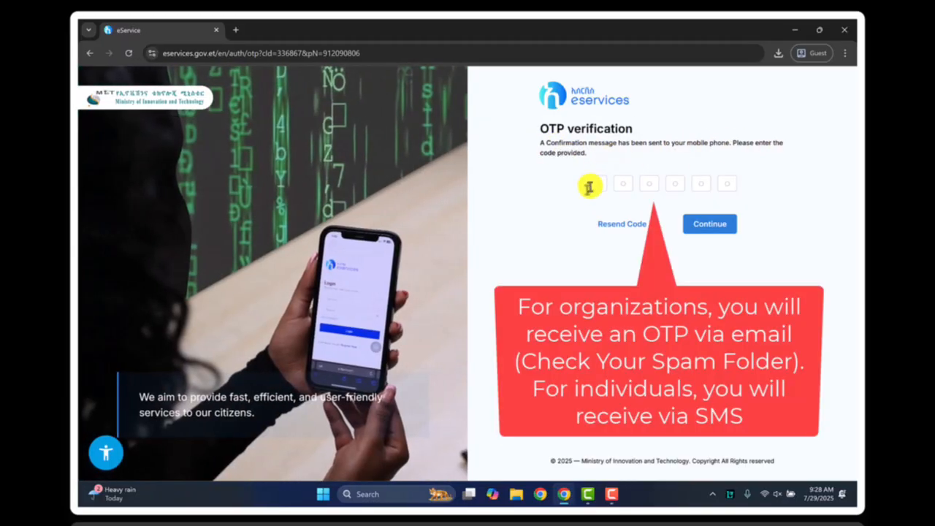
pyautogui.click(651, 184)
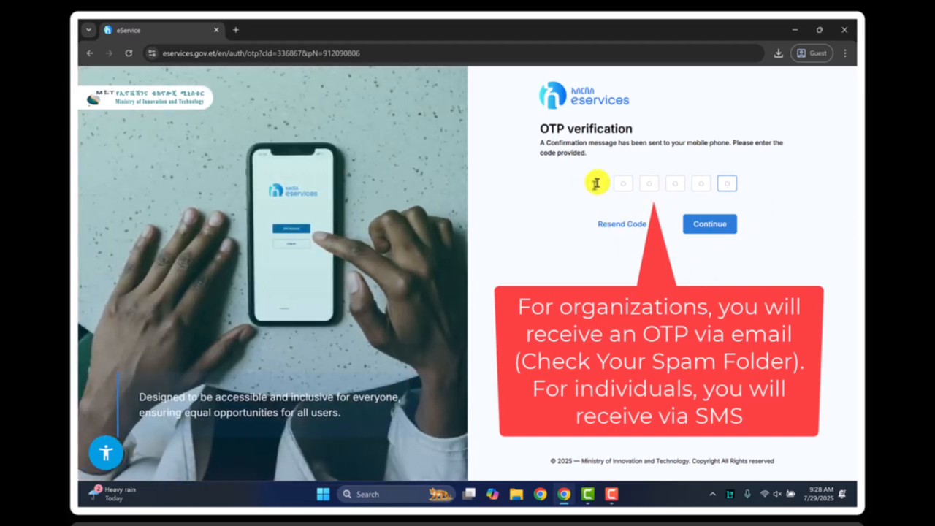
pyautogui.click(594, 181)
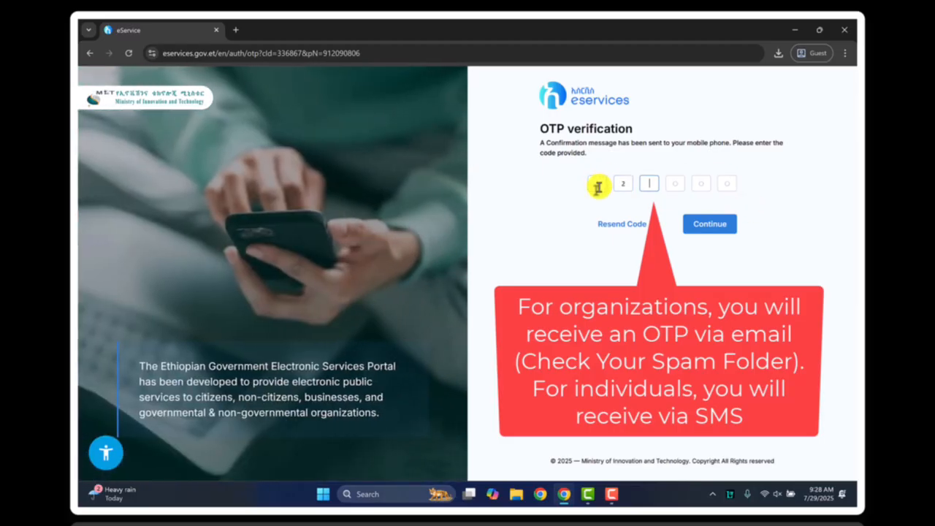
pyautogui.write('1234')
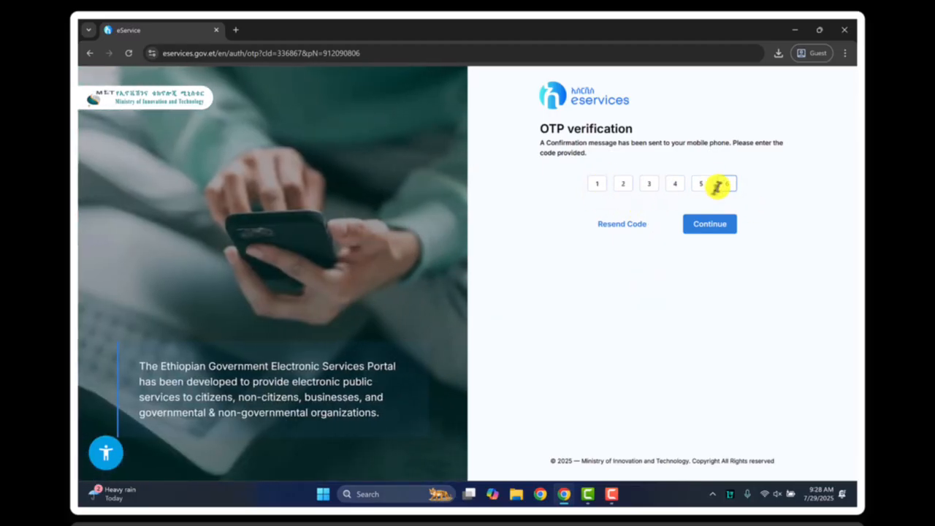
pyautogui.write('56')
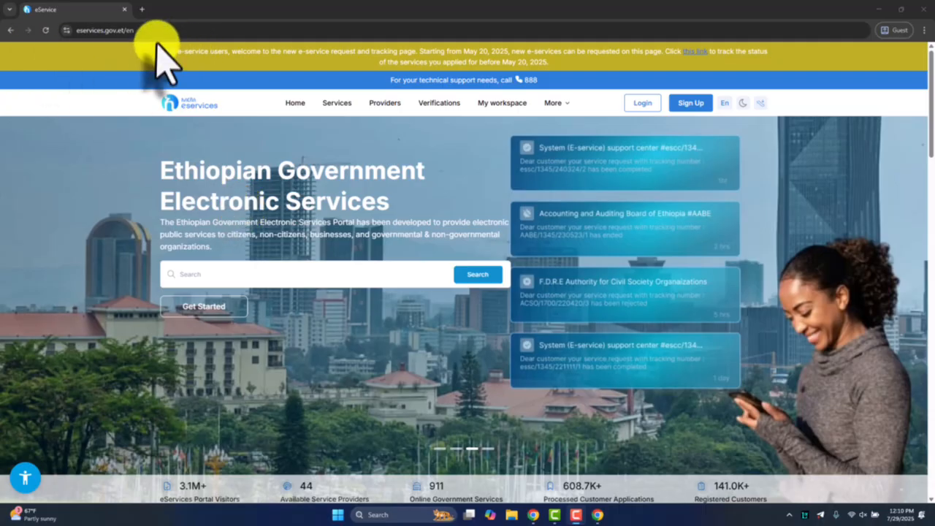
# Open the Login page from the eServices portal home page at eservices.gov.et/en
pyautogui.click(87, 31)
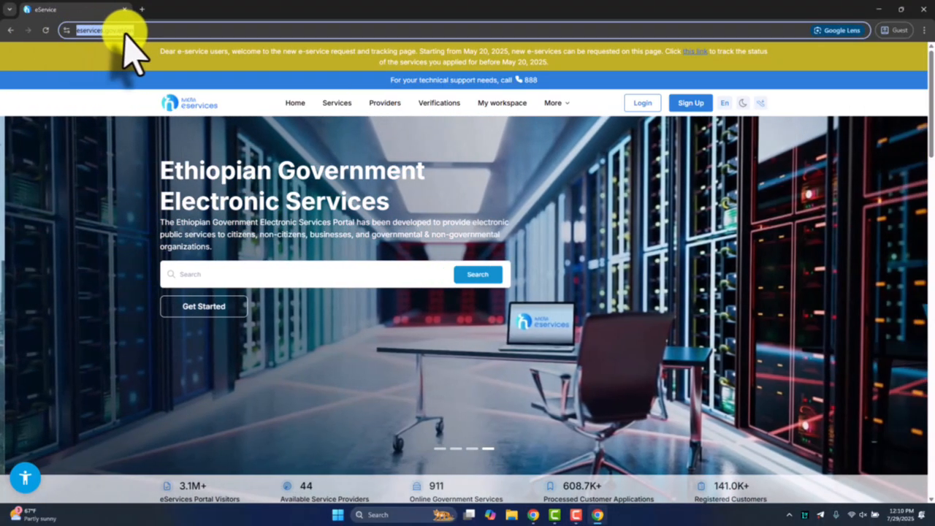
pyautogui.moveTo(158, 163); pyautogui.dragTo(415, 232)
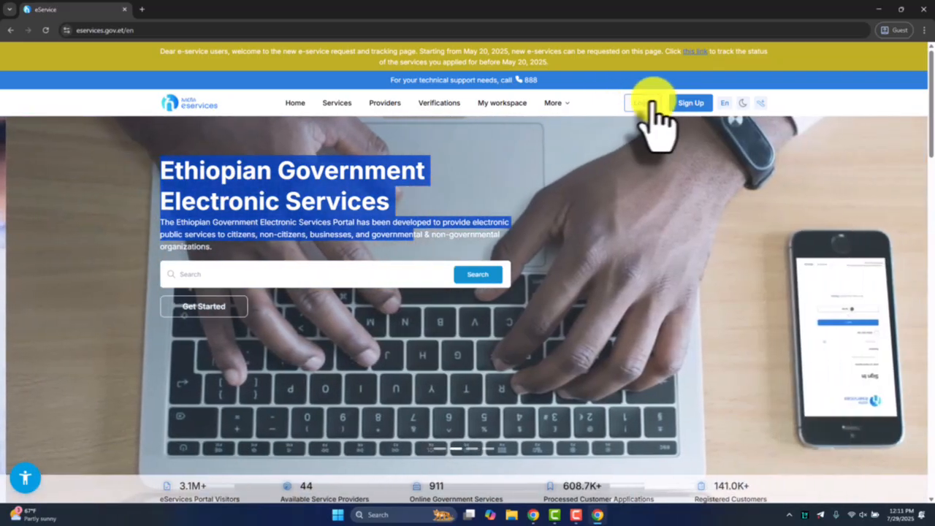
pyautogui.click(635, 103)
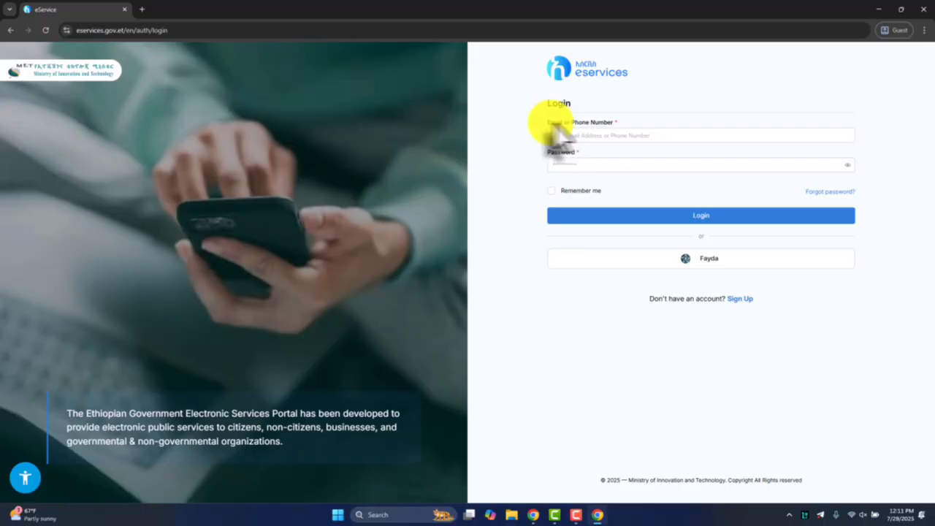
# Enter the registered phone number as the Email or Phone Number on the login form
pyautogui.moveTo(550, 122); pyautogui.dragTo(615, 123)
pyautogui.click(584, 123)
pyautogui.moveTo(551, 123); pyautogui.dragTo(615, 124)
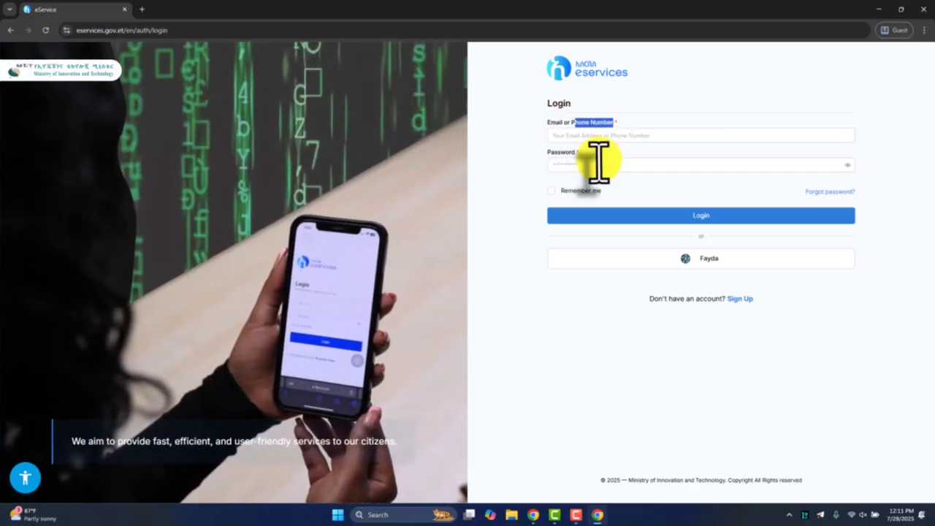
pyautogui.moveTo(549, 150); pyautogui.dragTo(581, 152)
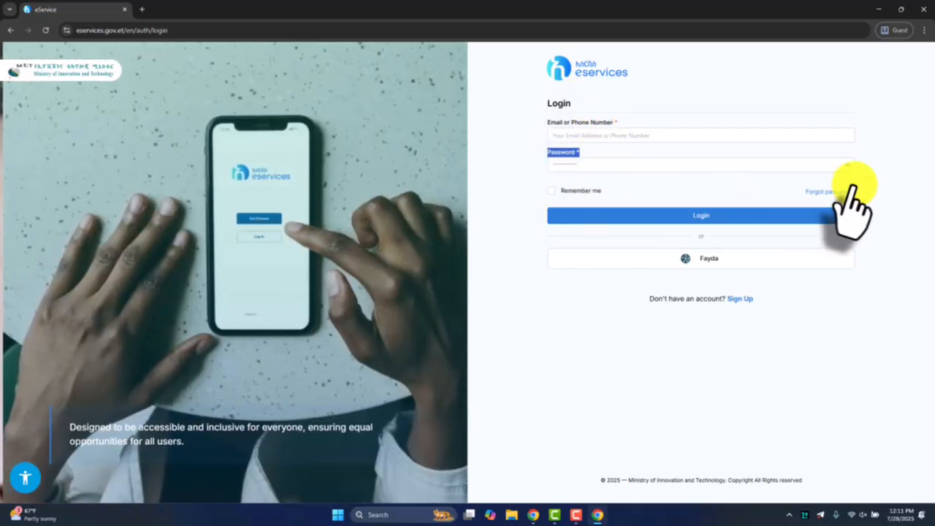
pyautogui.click(803, 188)
pyautogui.moveTo(803, 190); pyautogui.dragTo(887, 209)
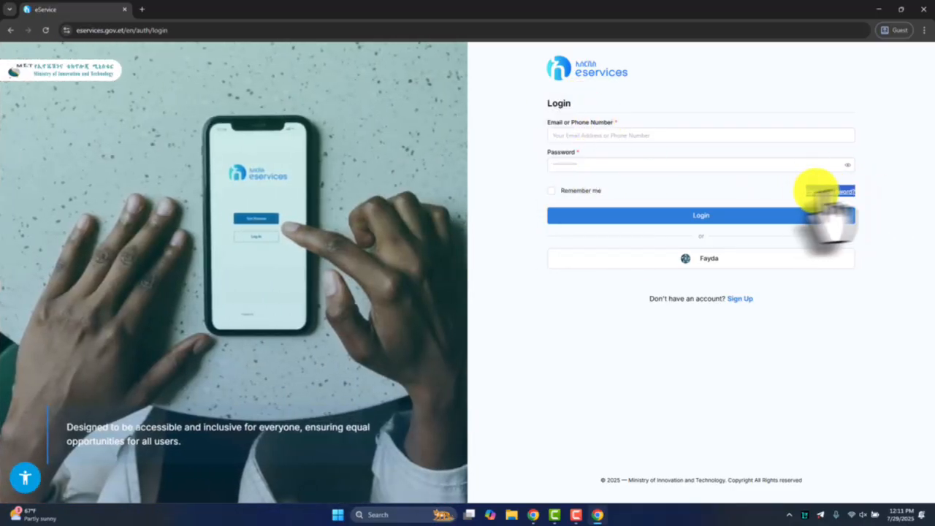
pyautogui.click(610, 136)
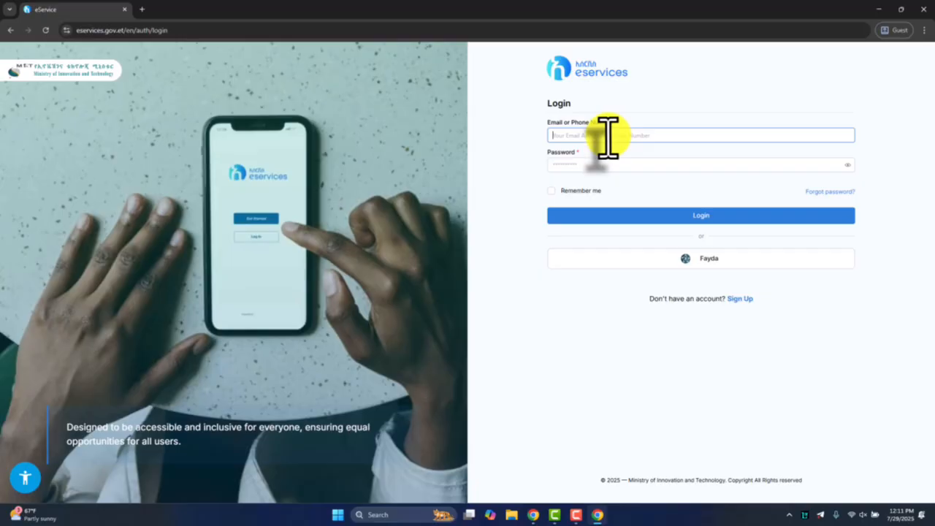
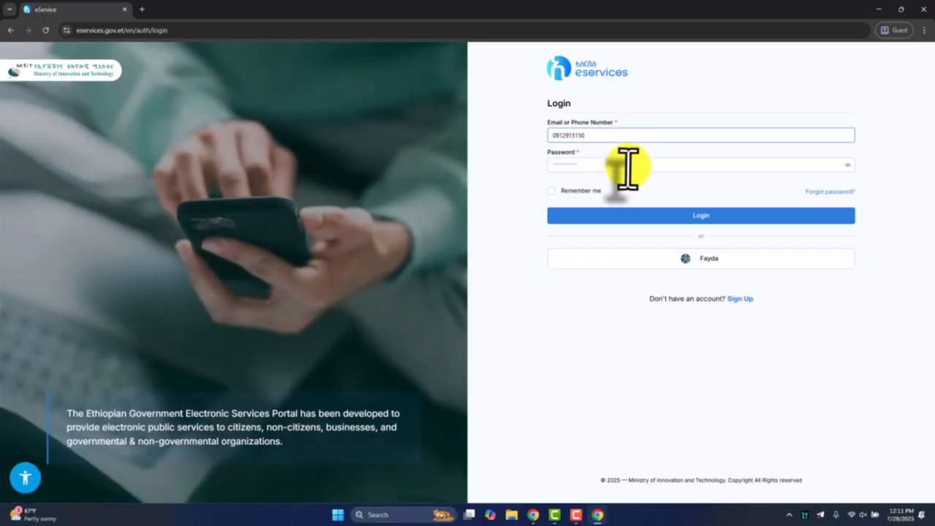
# Enter the account password and log in to the portal
pyautogui.click(625, 169)
pyautogui.click(559, 152)
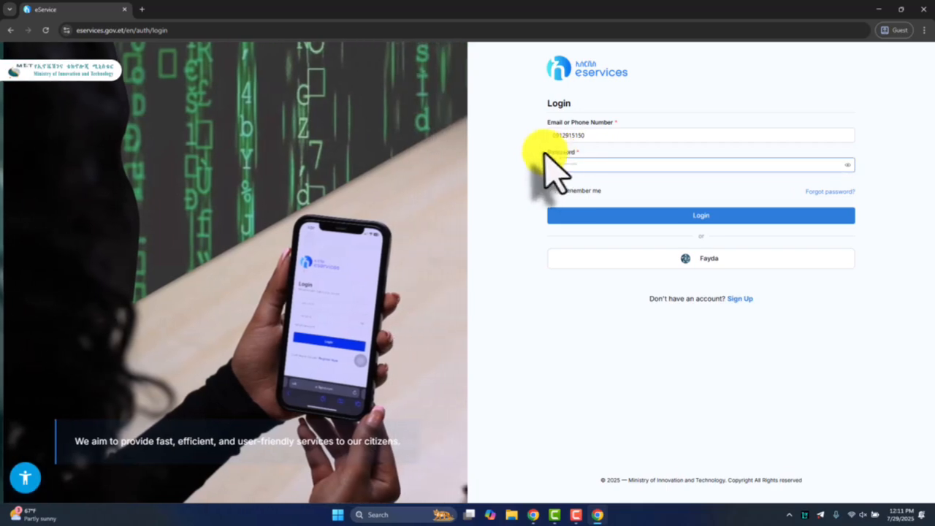
pyautogui.moveTo(545, 153); pyautogui.dragTo(577, 152)
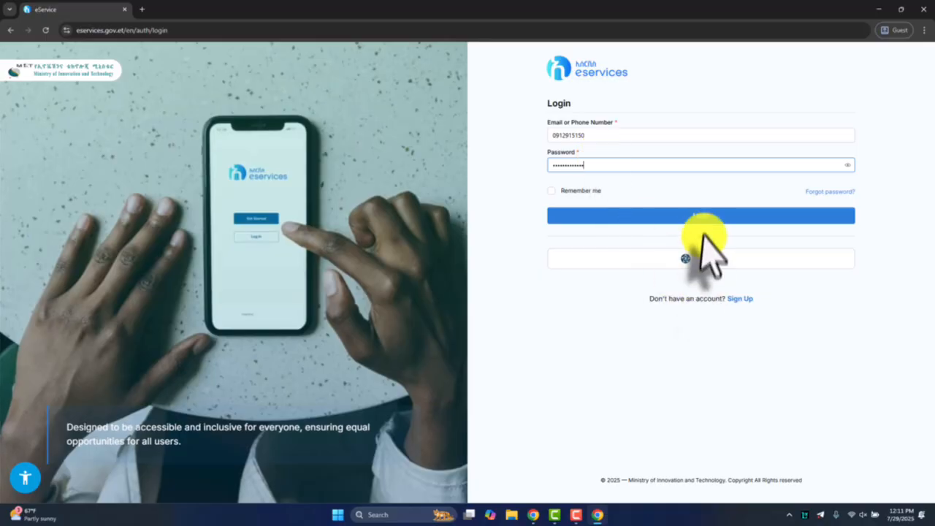
pyautogui.click(699, 217)
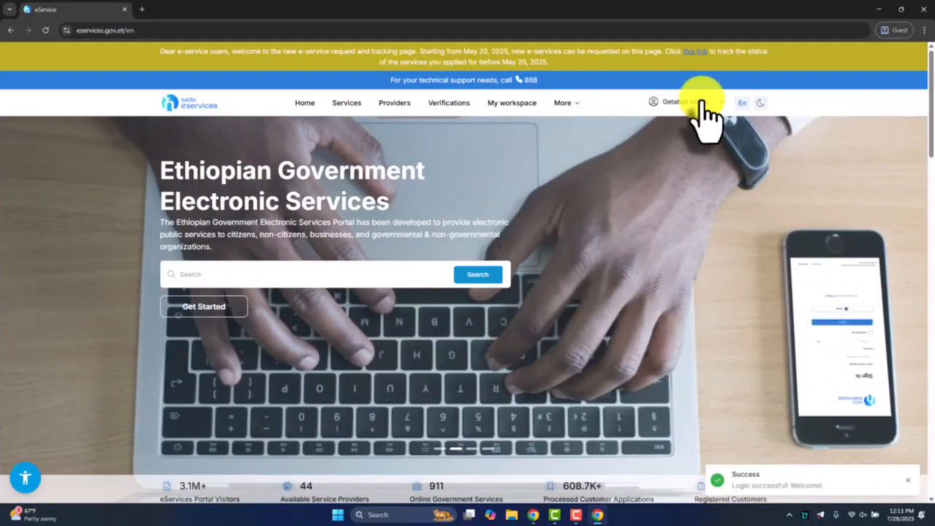
# Open the List of Providers page from the portal home page
pyautogui.click(702, 103)
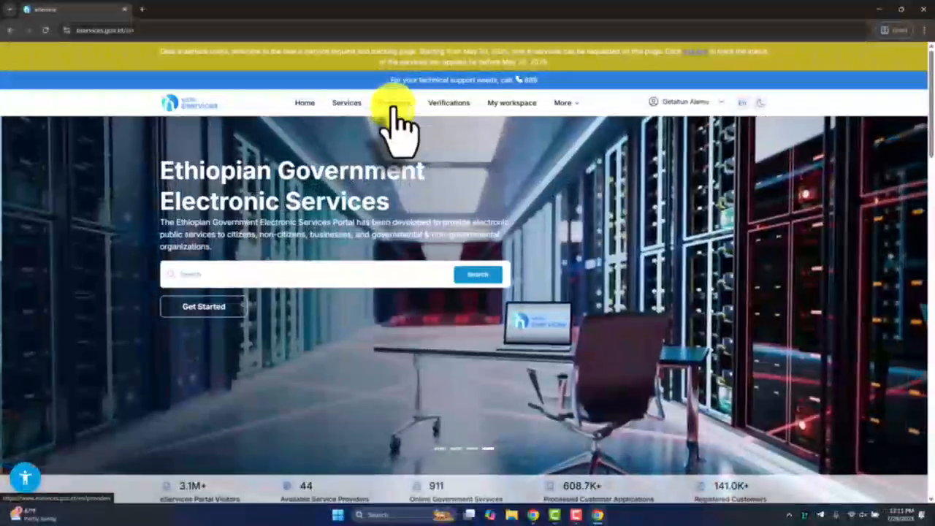
pyautogui.click(395, 117)
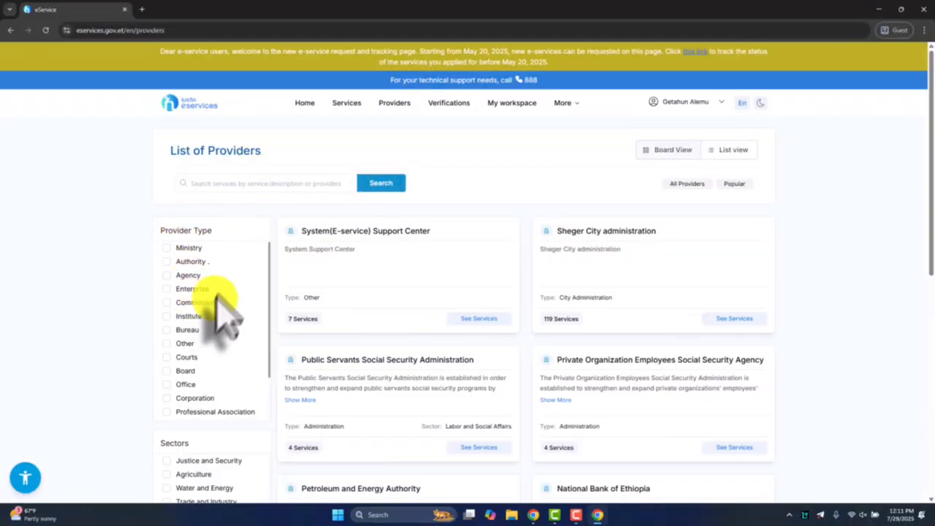
pyautogui.tripleClick(162, 230)
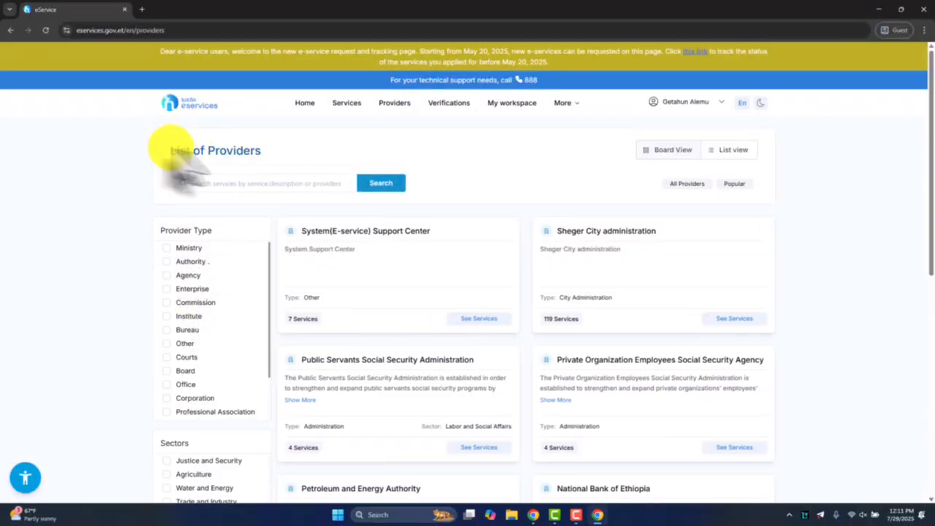
pyautogui.moveTo(176, 157); pyautogui.dragTo(271, 178)
pyautogui.click(266, 183)
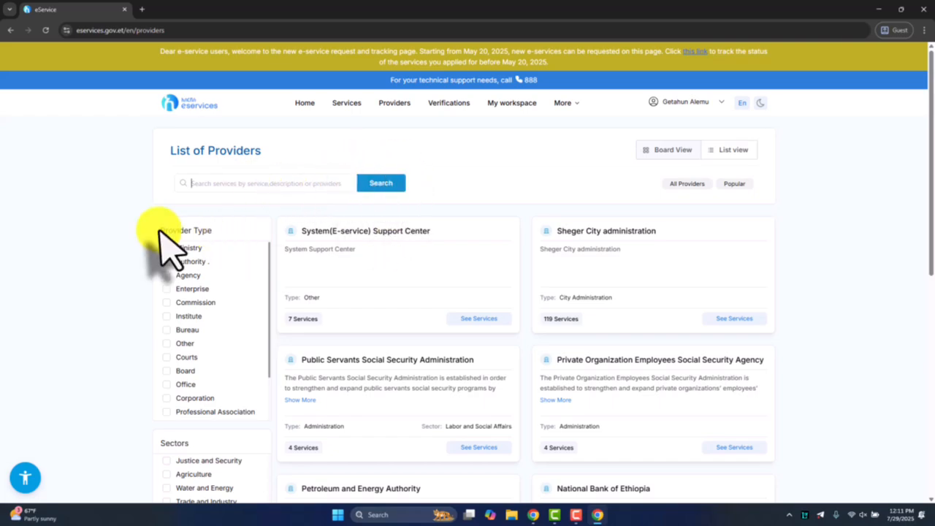
# Filter the list of providers by the Authority provider type
pyautogui.moveTo(159, 230); pyautogui.dragTo(223, 232)
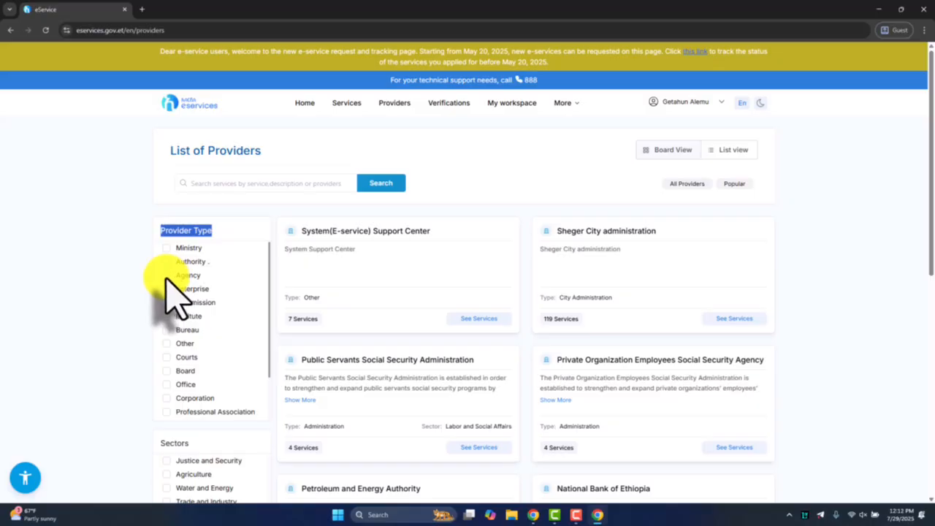
pyautogui.scroll(-4, 143, 282)
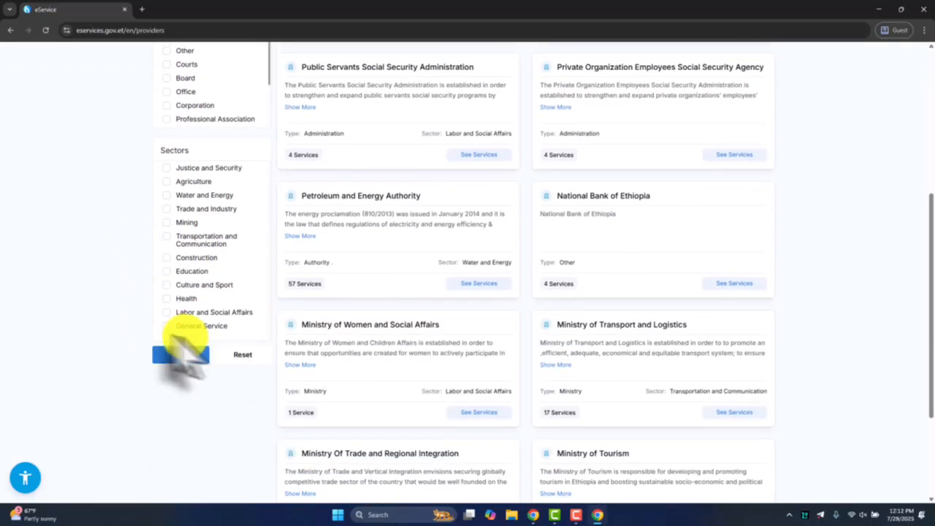
pyautogui.click(190, 356)
pyautogui.scroll(3, 278, 334)
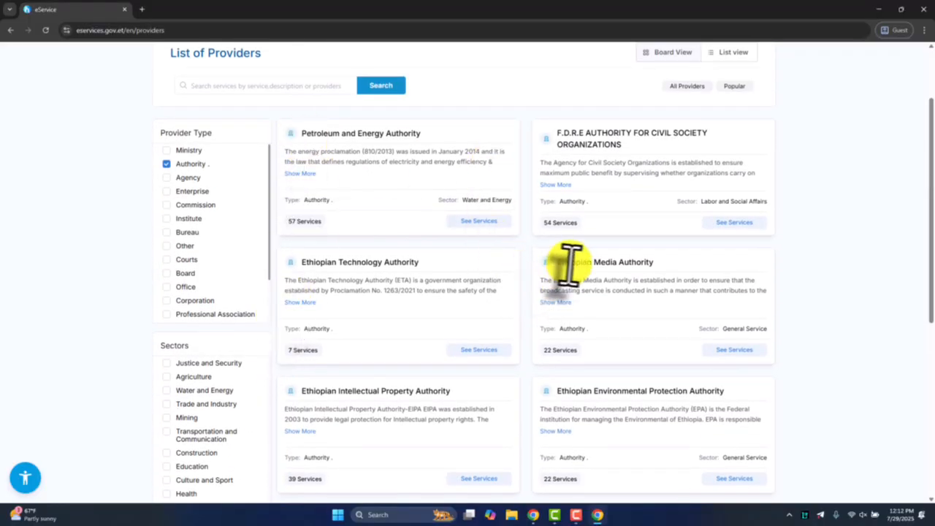
# Find the Ethiopian Environmental Protection Authority among the filtered providers and open its list of services
pyautogui.moveTo(302, 263); pyautogui.dragTo(423, 261)
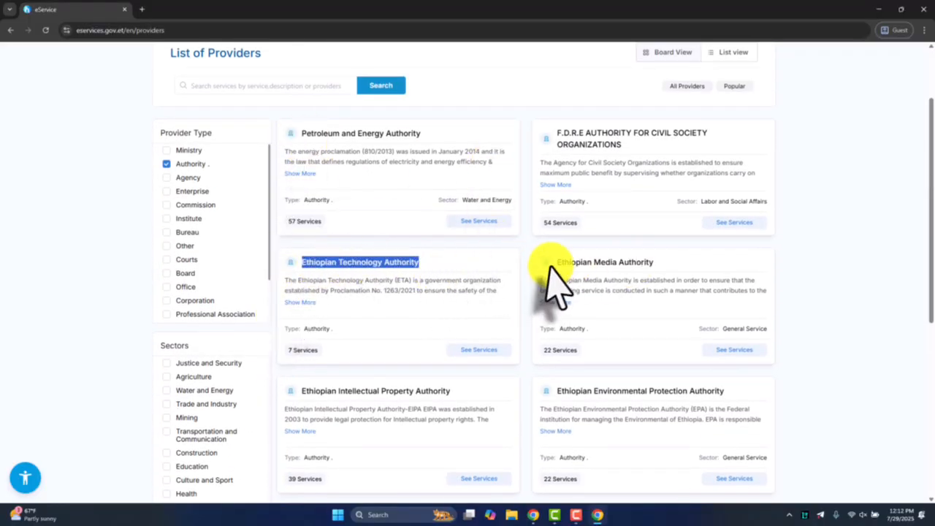
pyautogui.scroll(-3, 681, 277)
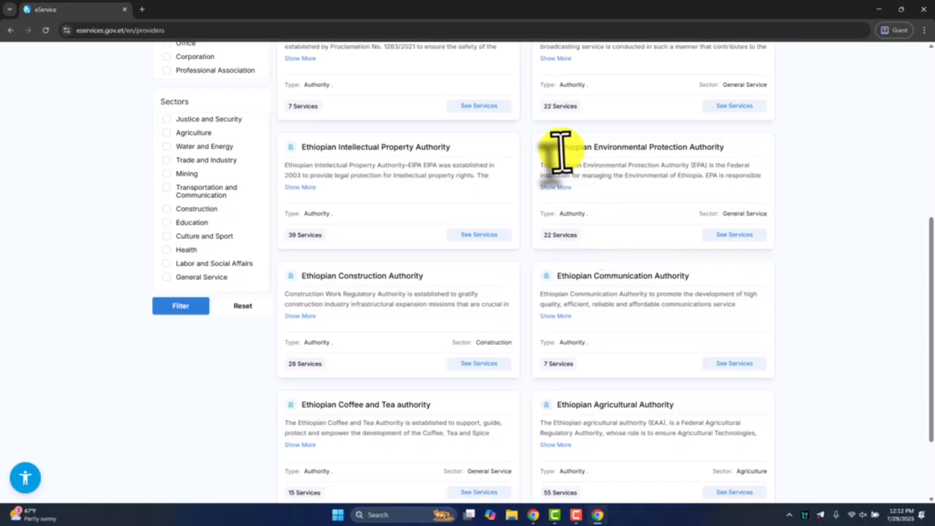
pyautogui.moveTo(617, 145); pyautogui.dragTo(735, 146)
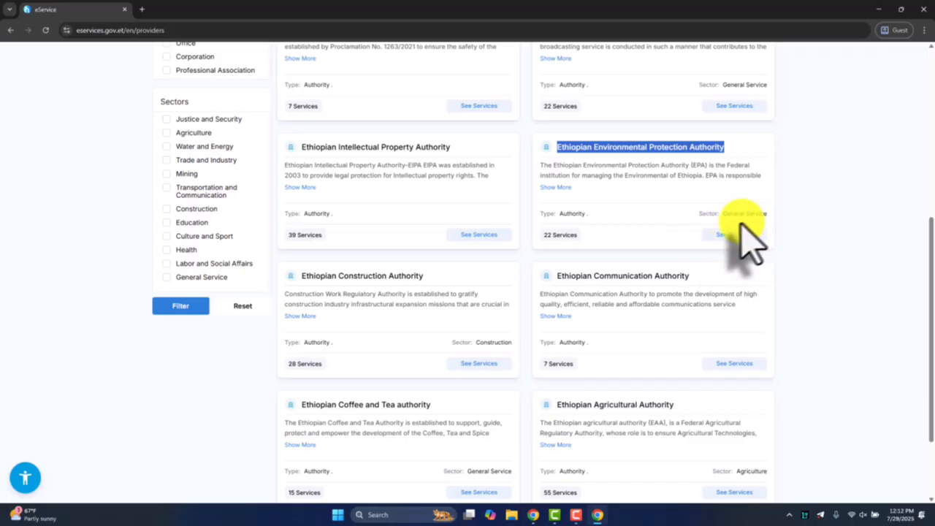
pyautogui.moveTo(561, 234); pyautogui.dragTo(599, 232)
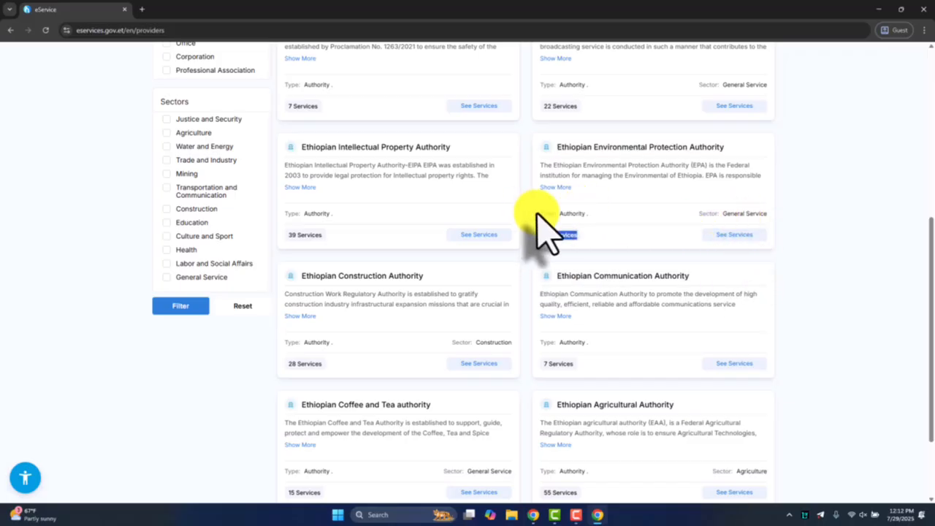
pyautogui.moveTo(540, 214); pyautogui.dragTo(594, 215)
pyautogui.moveTo(724, 214); pyautogui.dragTo(767, 214)
pyautogui.click(733, 235)
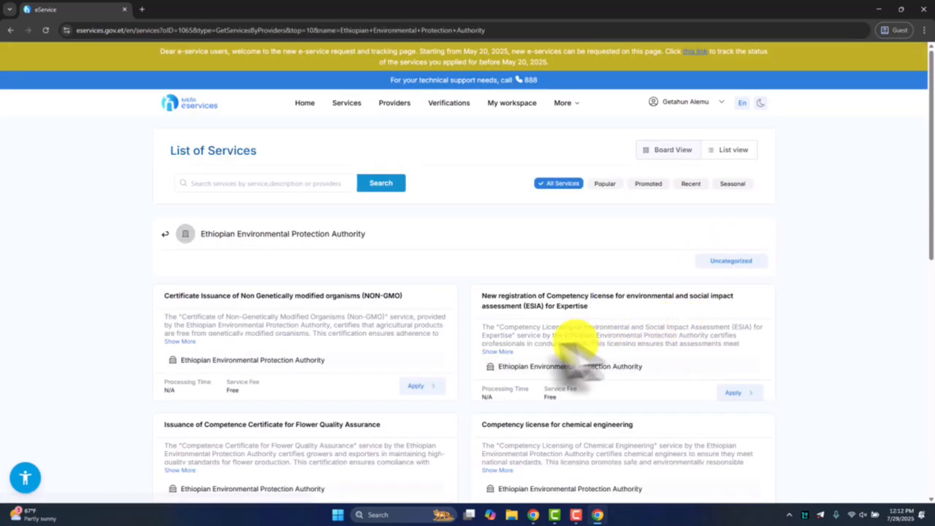
# Review the services offered by the Ethiopian Environmental Protection Authority on the first and second pages of the list
pyautogui.moveTo(203, 234); pyautogui.dragTo(407, 282)
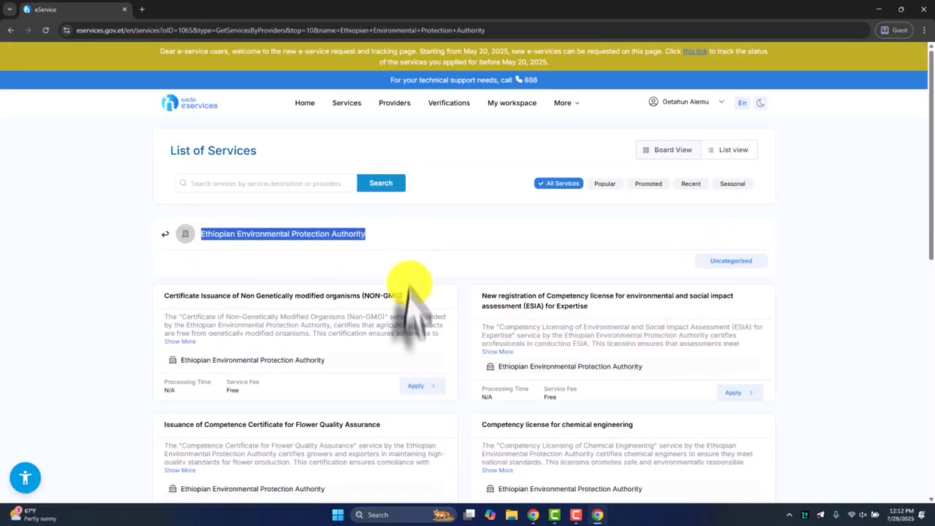
pyautogui.scroll(-2, 380, 255)
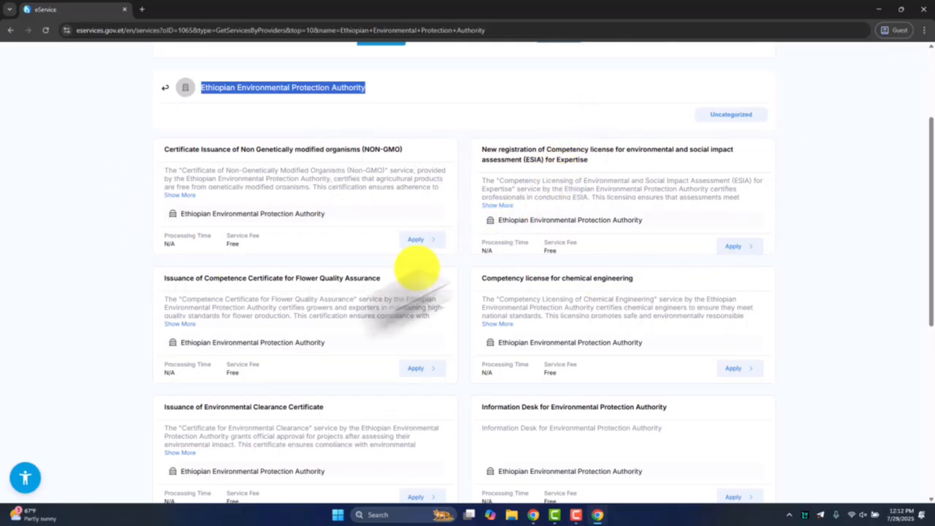
pyautogui.scroll(-3, 314, 282)
pyautogui.scroll(-2, 292, 450)
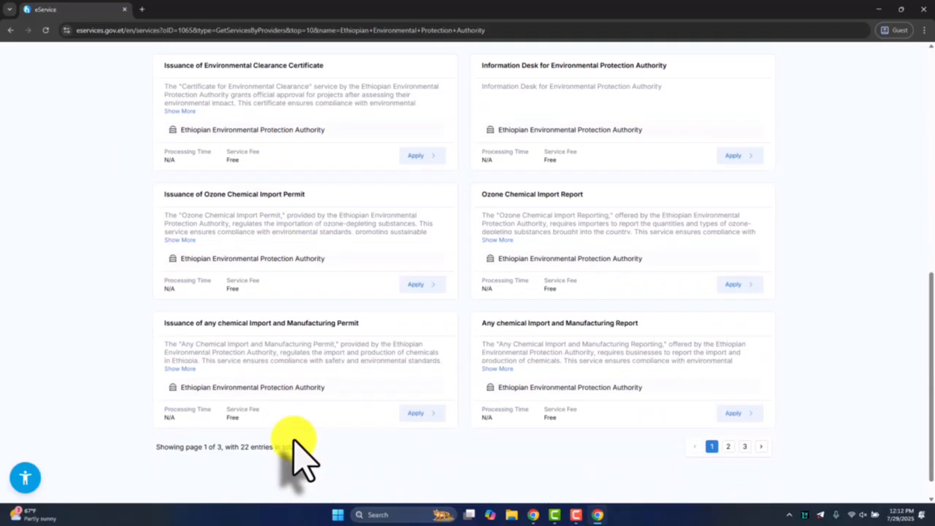
pyautogui.scroll(2, 336, 423)
pyautogui.scroll(-3, 603, 292)
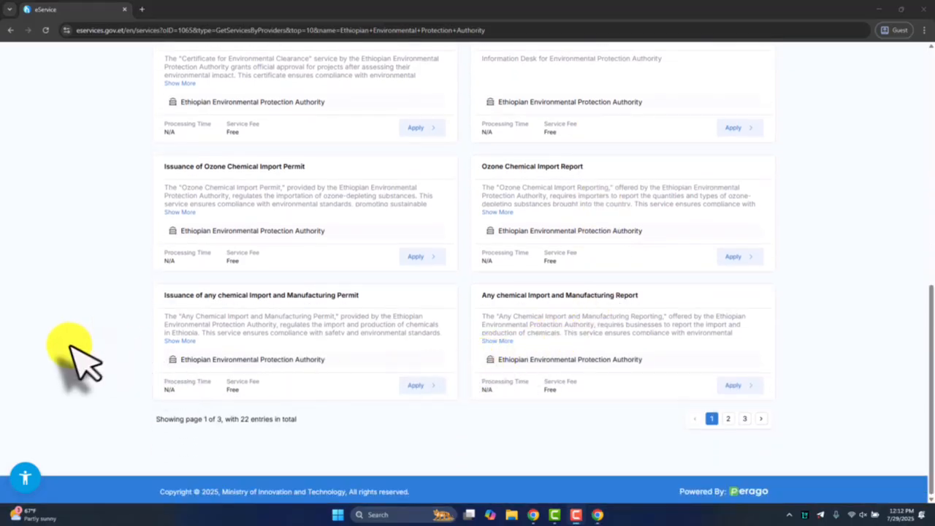
pyautogui.click(729, 419)
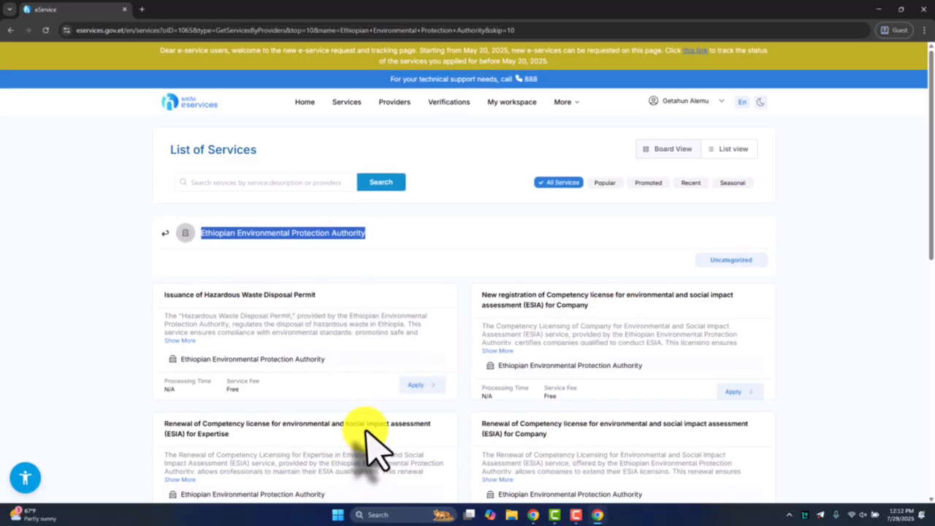
pyautogui.scroll(-2, 329, 417)
pyautogui.scroll(-5, 590, 438)
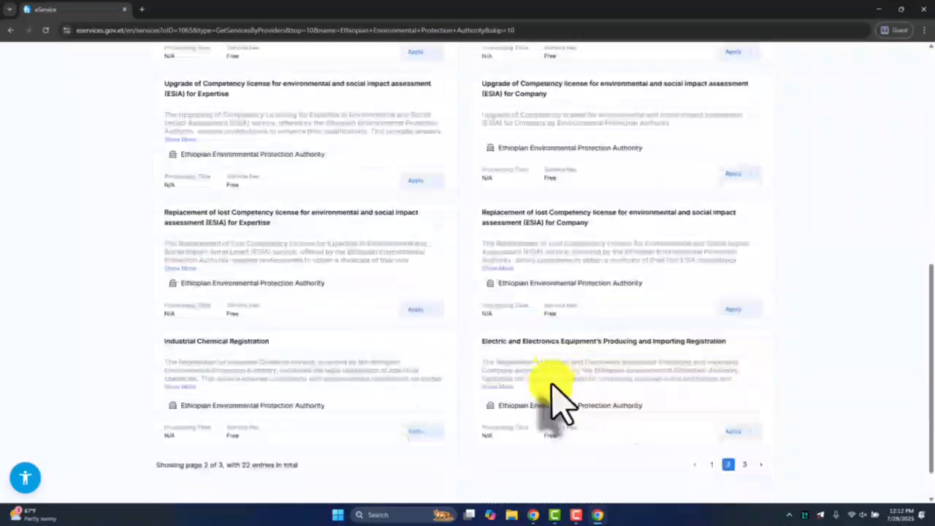
# Check the services on the third page of the list and return to the first page
pyautogui.click(745, 418)
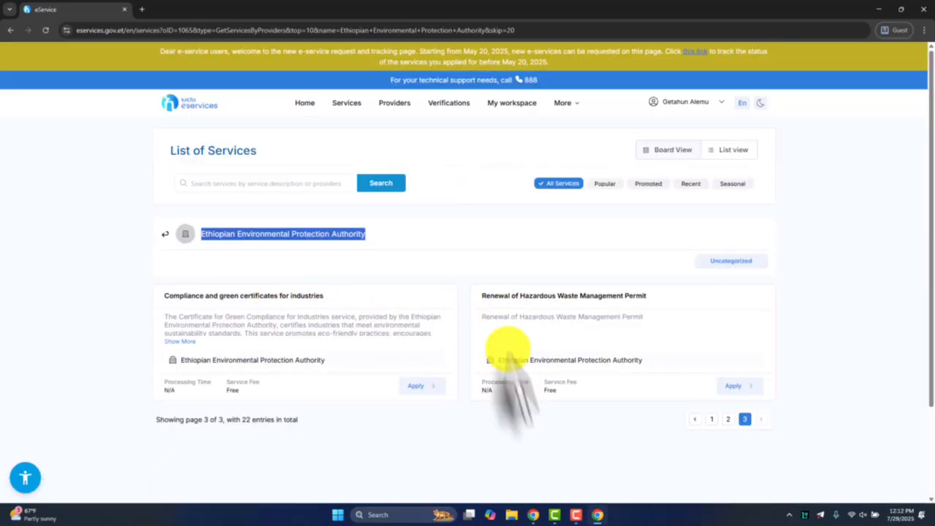
pyautogui.scroll(-2, 725, 373)
pyautogui.click(714, 307)
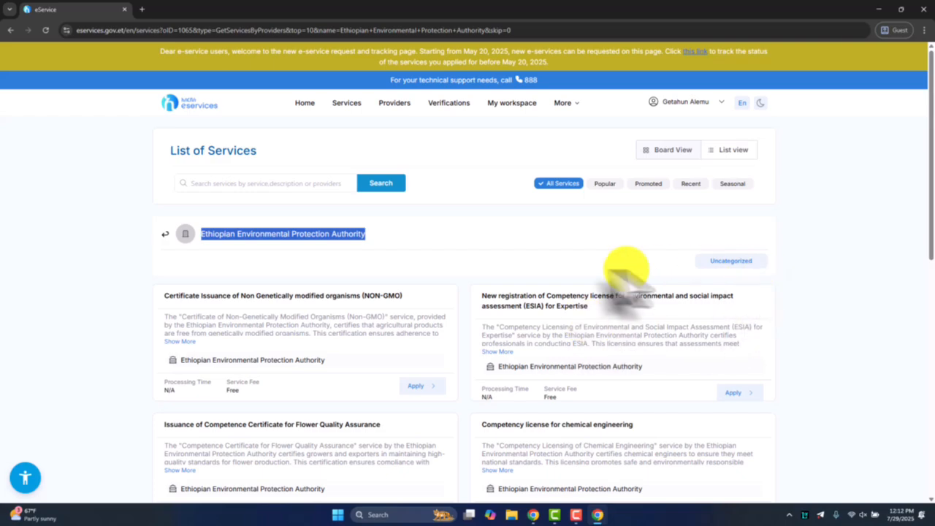
# Start an application for New registration of Competency license for environmental and social impact assessment (ESIA) for Expertise
pyautogui.moveTo(482, 294); pyautogui.dragTo(760, 374)
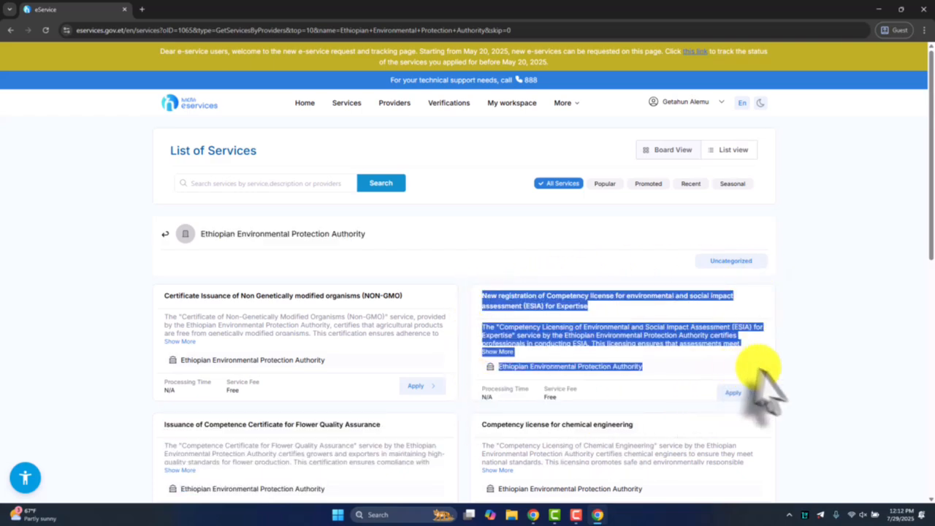
pyautogui.click(776, 384)
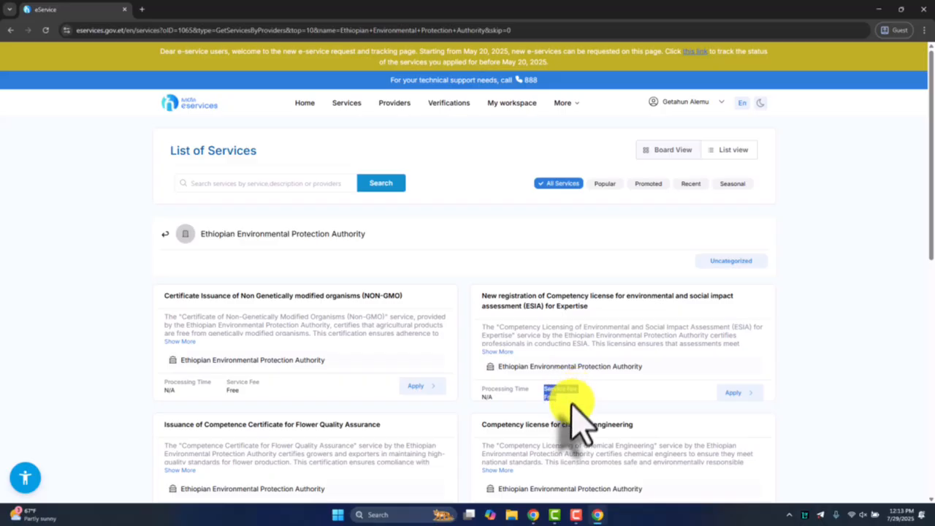
pyautogui.click(742, 395)
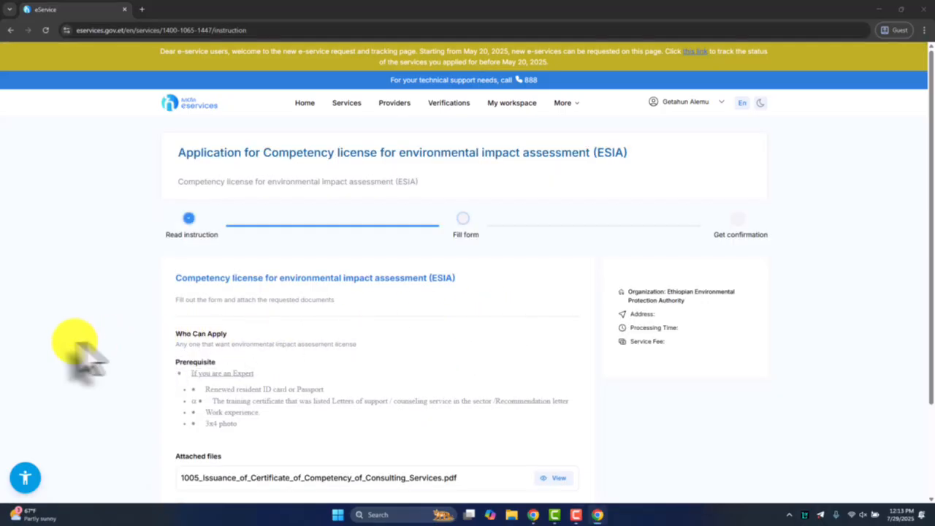
# Read the ESIA application instructions, covering who can apply and the prerequisites for an expert
pyautogui.moveTo(175, 277); pyautogui.dragTo(457, 282)
pyautogui.moveTo(175, 299); pyautogui.dragTo(372, 324)
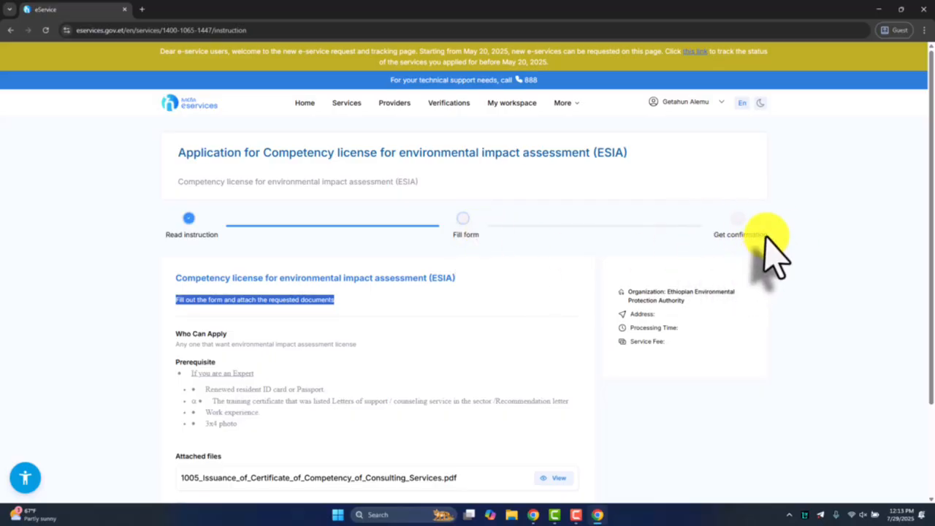
pyautogui.scroll(-2, 310, 263)
pyautogui.moveTo(176, 218); pyautogui.dragTo(363, 232)
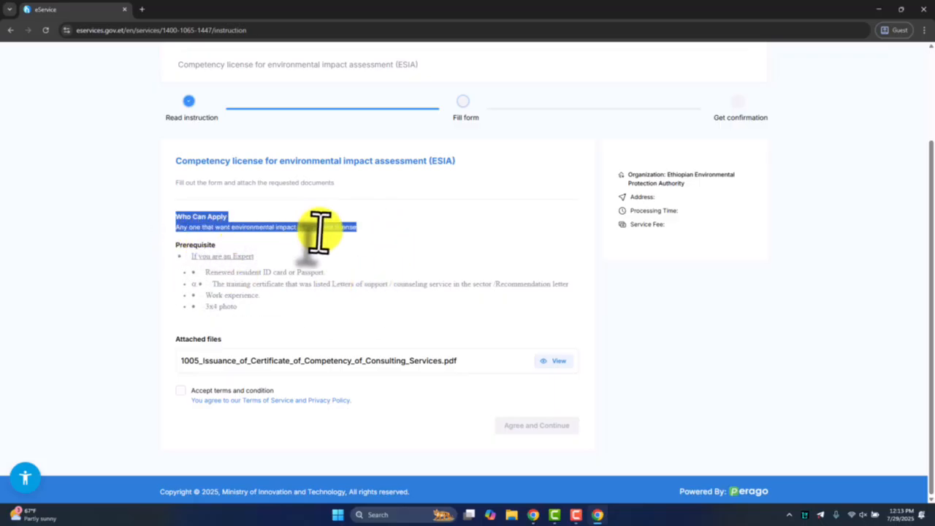
pyautogui.moveTo(176, 245); pyautogui.dragTo(218, 247)
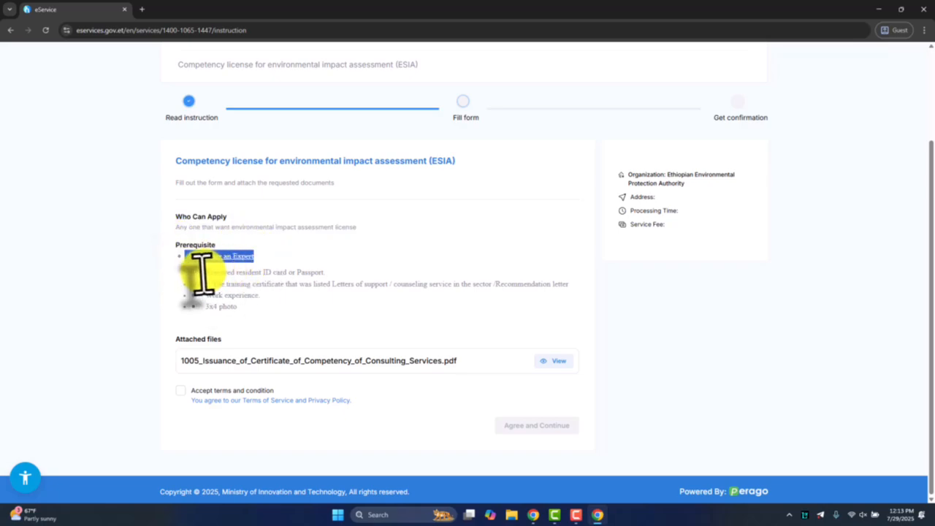
pyautogui.moveTo(228, 274); pyautogui.dragTo(331, 285)
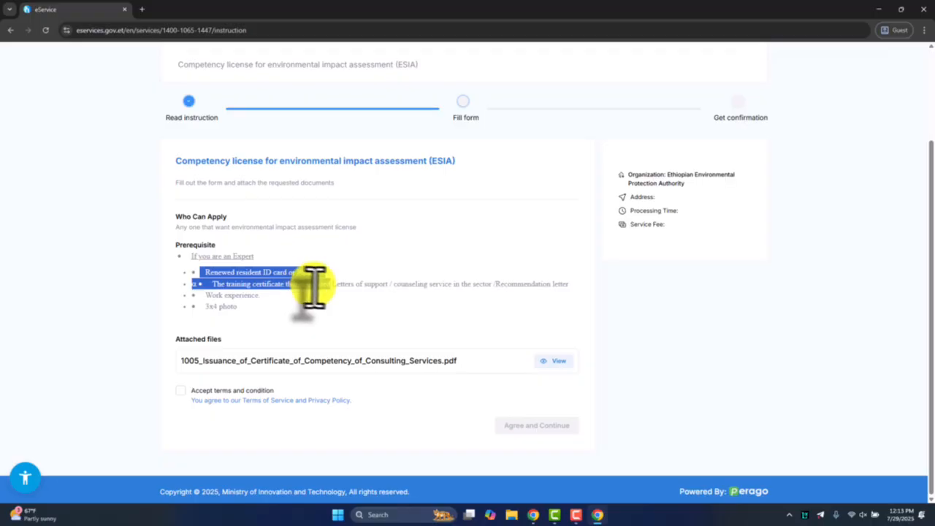
pyautogui.click(525, 288)
pyautogui.moveTo(239, 310); pyautogui.dragTo(204, 295)
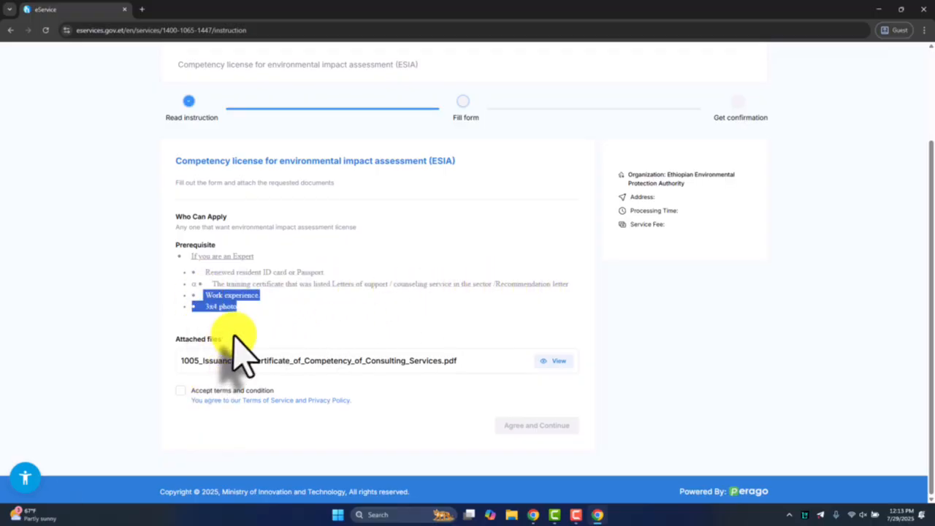
pyautogui.click(218, 364)
# View the attached 1005_Issuance_of_Certificate_of_Competency_of_Consulting_Services.pdf, skim it from the cover to the final page, and close it
pyautogui.moveTo(178, 337); pyautogui.dragTo(232, 338)
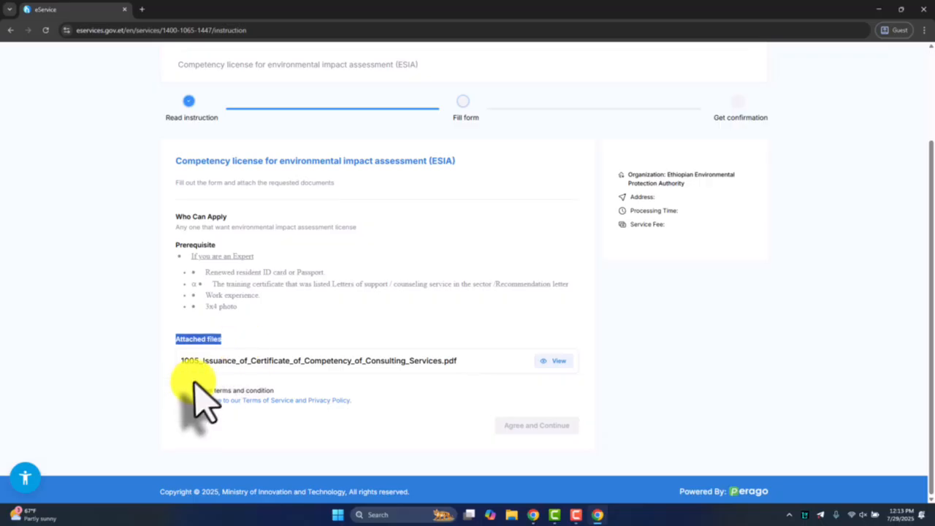
pyautogui.moveTo(180, 360); pyautogui.dragTo(578, 376)
pyautogui.click(560, 363)
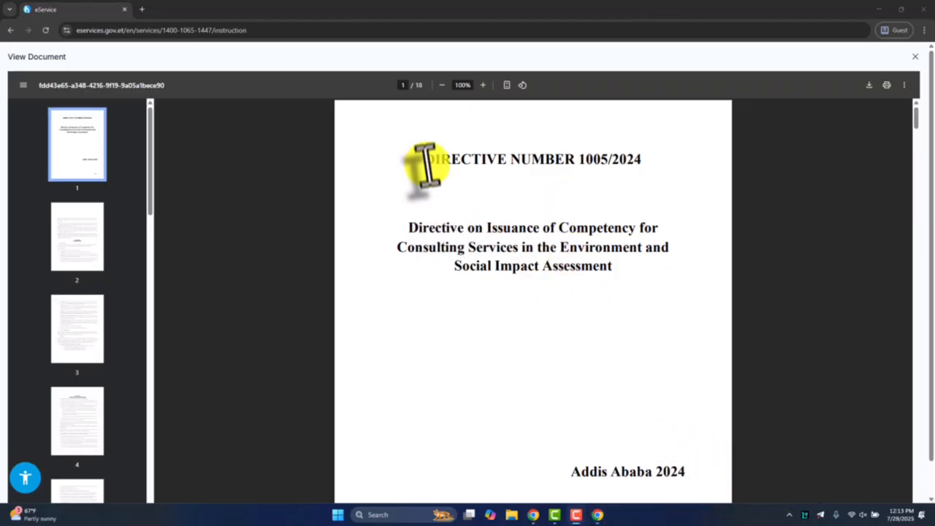
pyautogui.moveTo(427, 165); pyautogui.dragTo(643, 162)
pyautogui.click(412, 212)
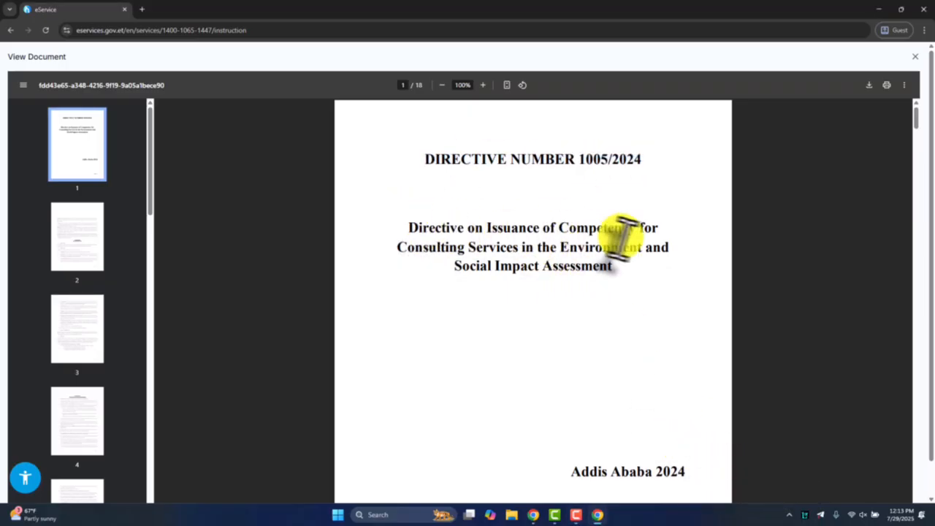
pyautogui.tripleClick(578, 477)
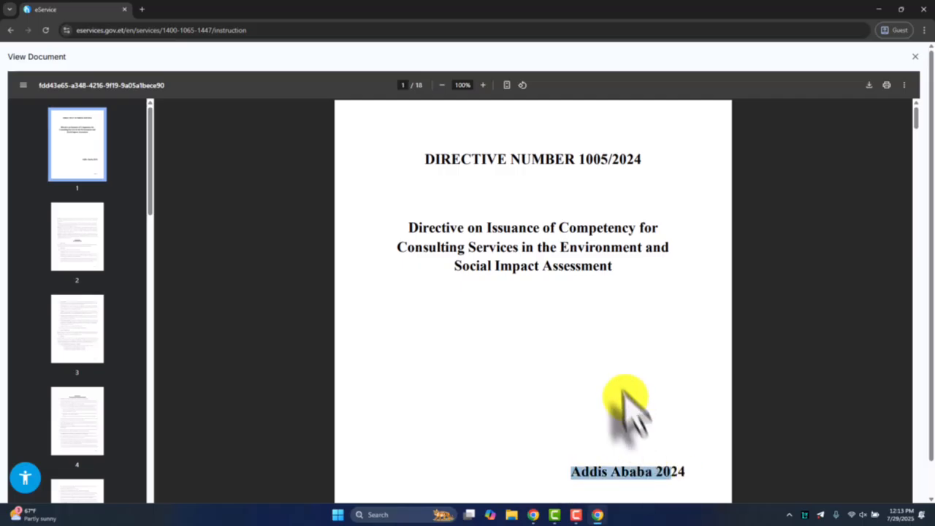
pyautogui.scroll(-15, 627, 397)
pyautogui.scroll(-20, 544, 332)
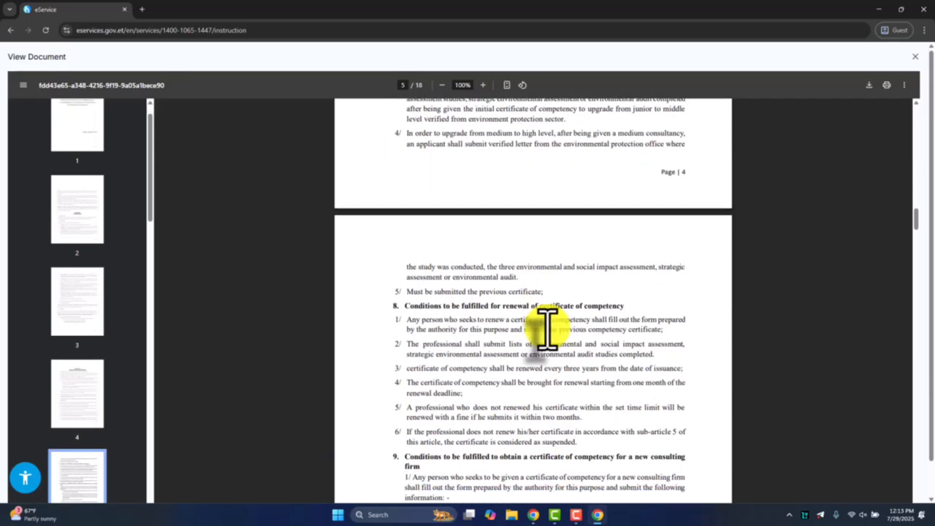
pyautogui.scroll(-20, 552, 325)
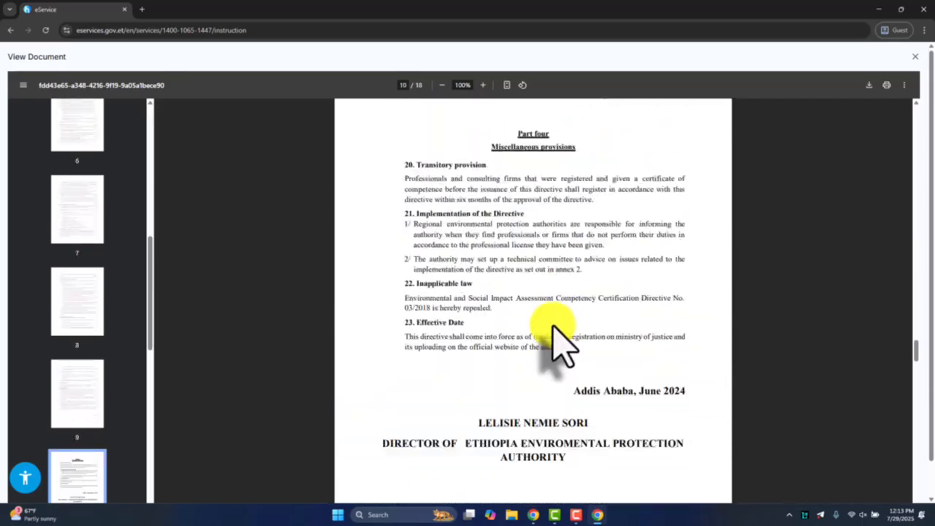
pyautogui.scroll(-20, 553, 324)
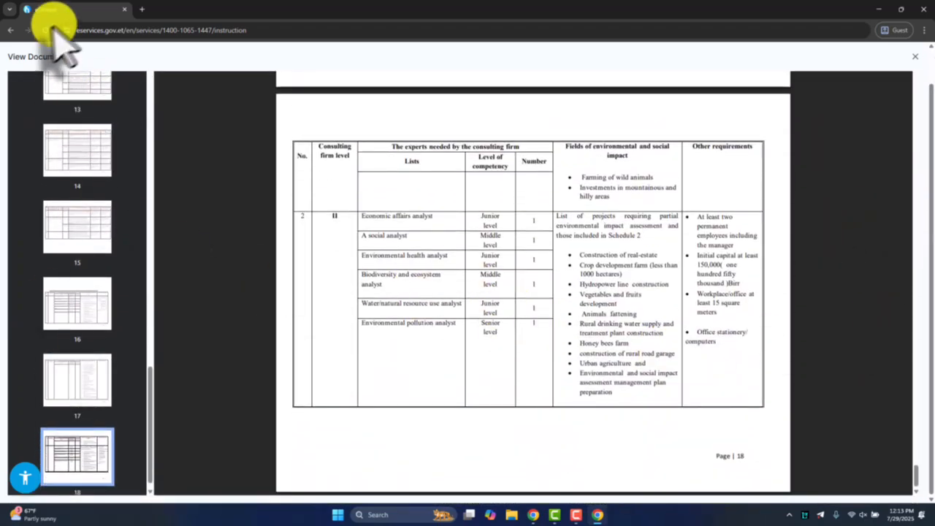
pyautogui.click(921, 60)
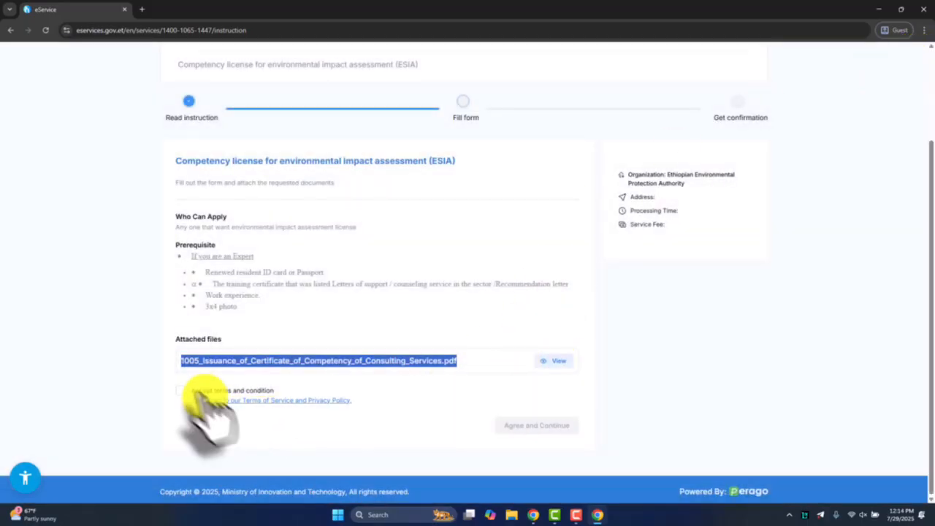
# Accept the terms and condition and continue to the application form
pyautogui.moveTo(199, 389); pyautogui.dragTo(248, 393)
pyautogui.click(181, 390)
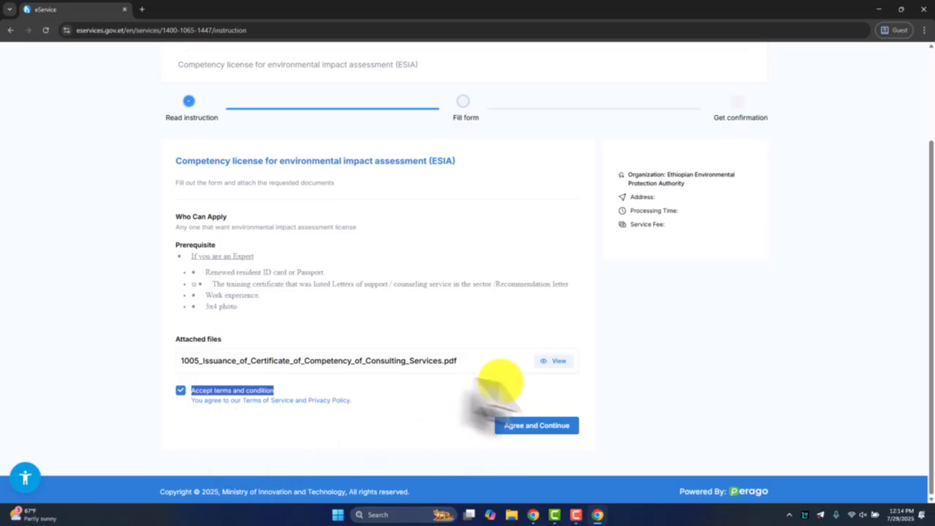
pyautogui.click(536, 426)
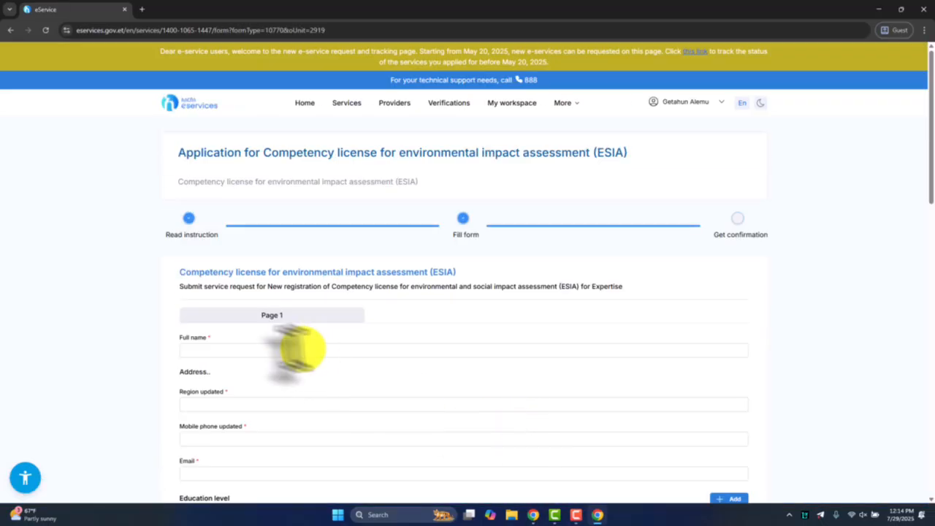
# Fill in the applicant's full name and the regional address on the ESIA expertise form
pyautogui.moveTo(179, 287); pyautogui.dragTo(249, 286)
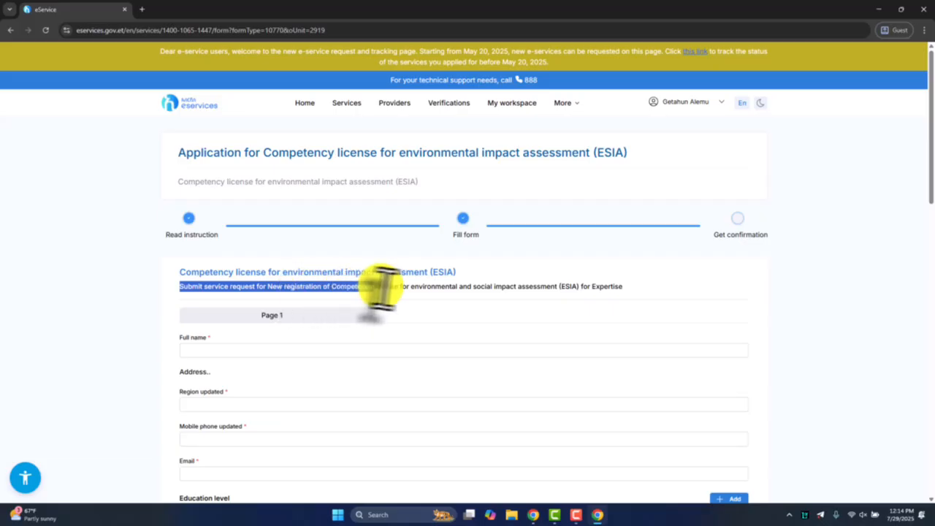
pyautogui.moveTo(382, 287); pyautogui.dragTo(614, 287)
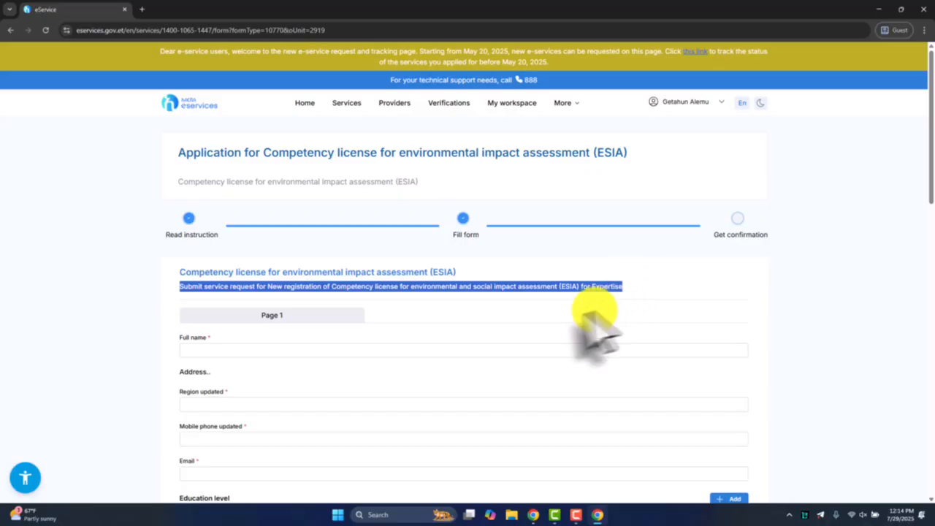
pyautogui.click(264, 294)
pyautogui.tripleClick(252, 289)
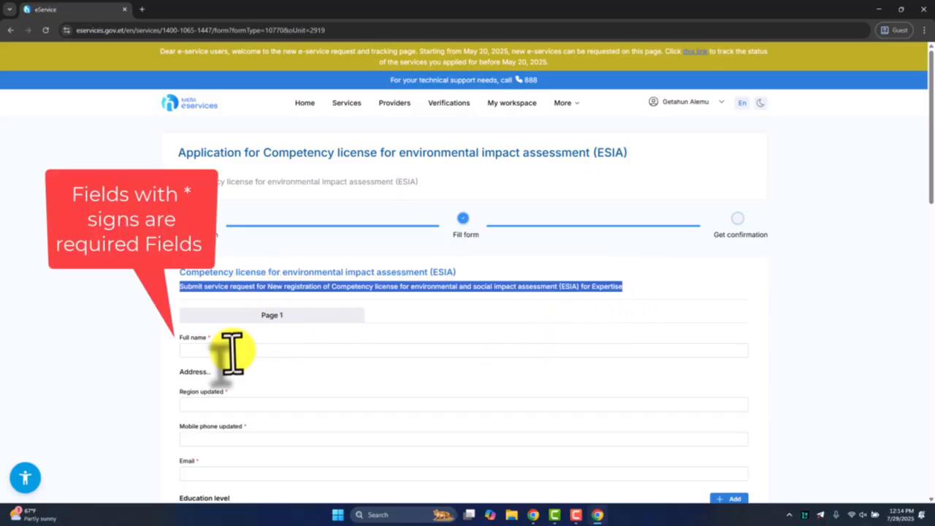
pyautogui.click(228, 351)
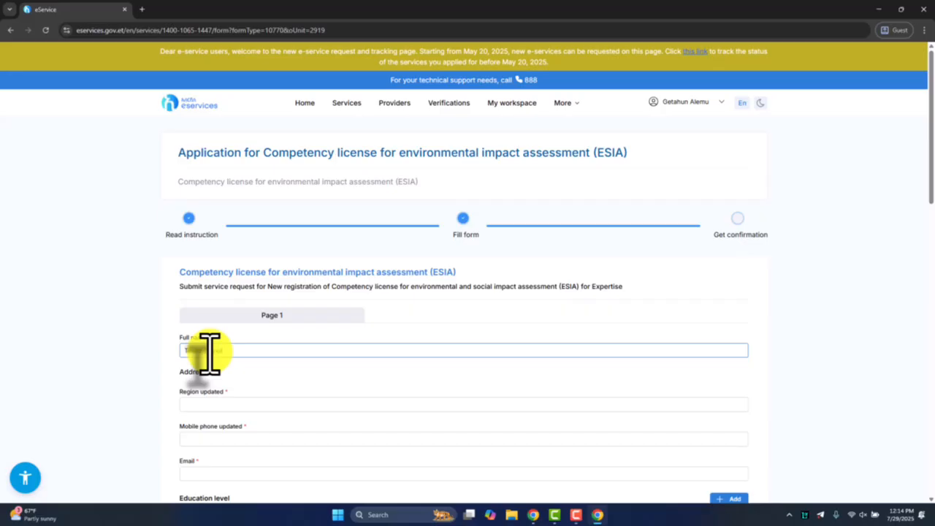
pyautogui.click(205, 407)
pyautogui.scroll(-1, 197, 365)
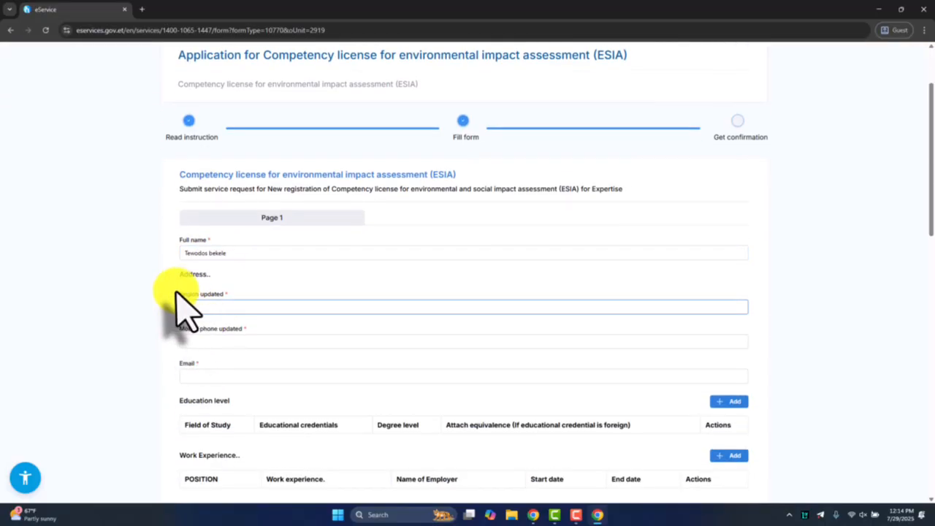
pyautogui.moveTo(176, 293); pyautogui.dragTo(217, 310)
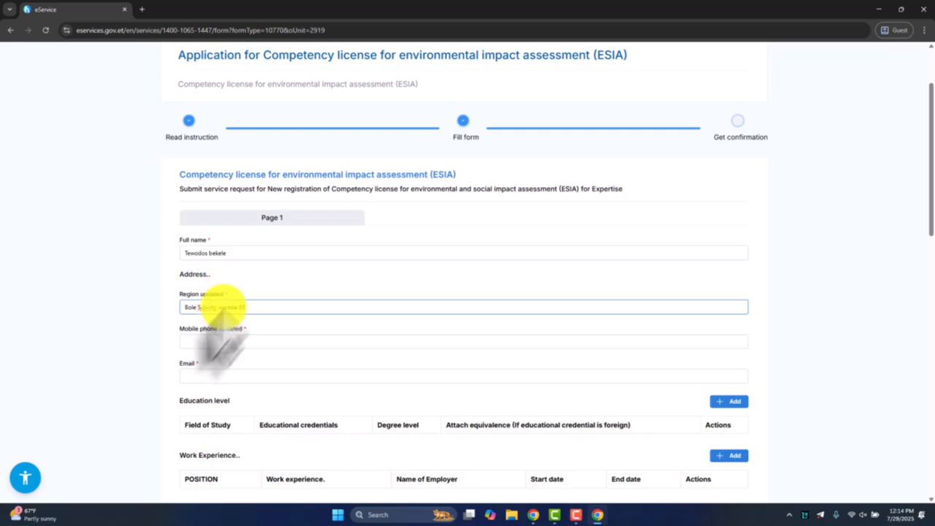
# Fill in the applicant's mobile phone number and email address on the form
pyautogui.click(210, 340)
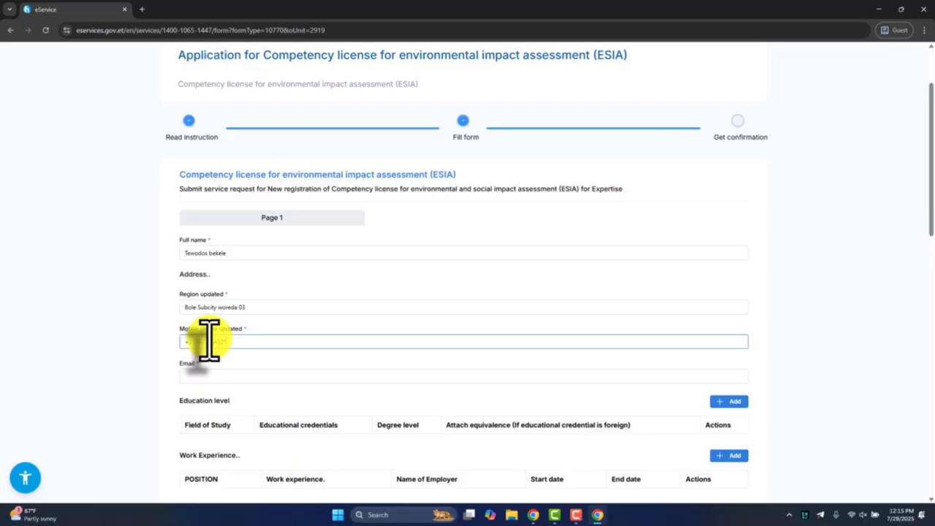
pyautogui.click(197, 375)
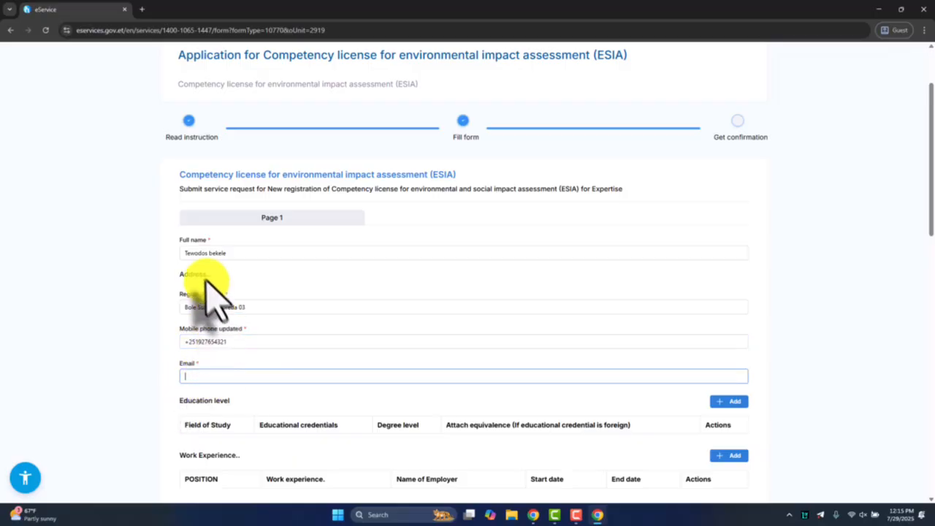
pyautogui.doubleClick(194, 253)
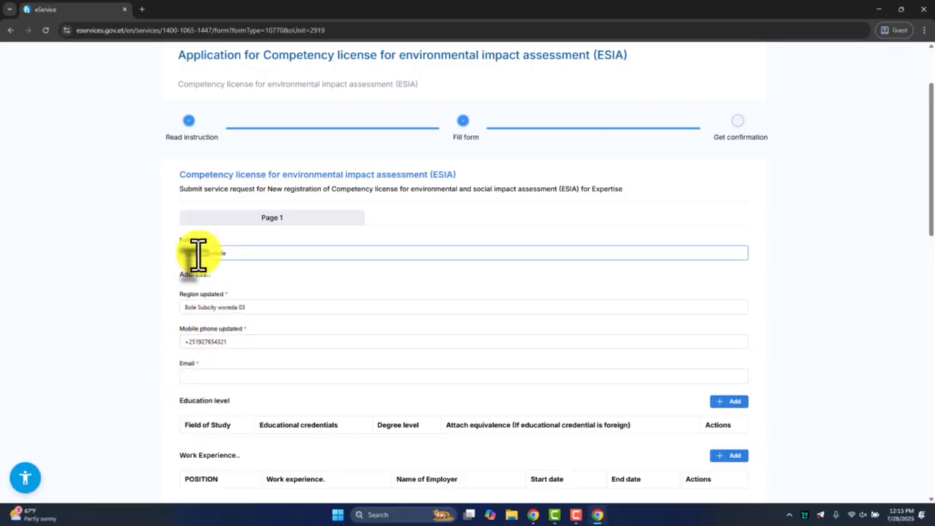
pyautogui.click(222, 377)
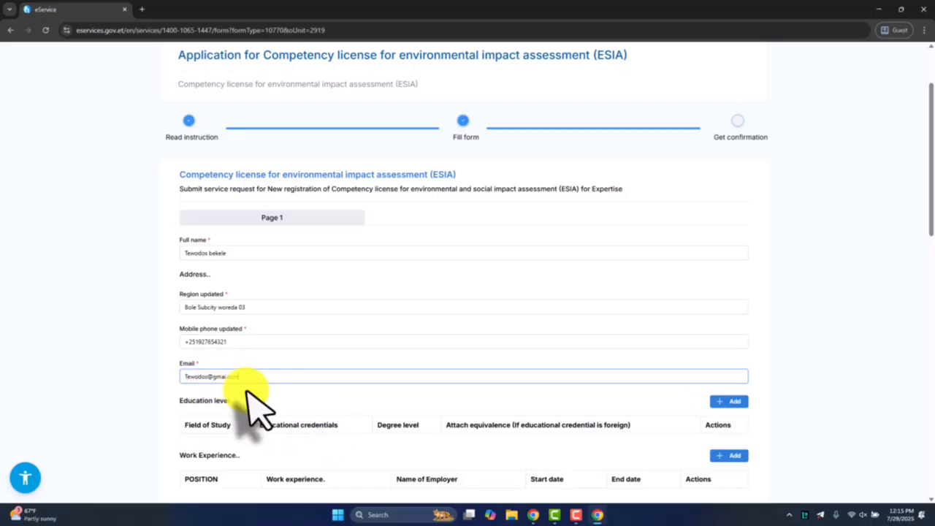
pyautogui.scroll(-1, 241, 398)
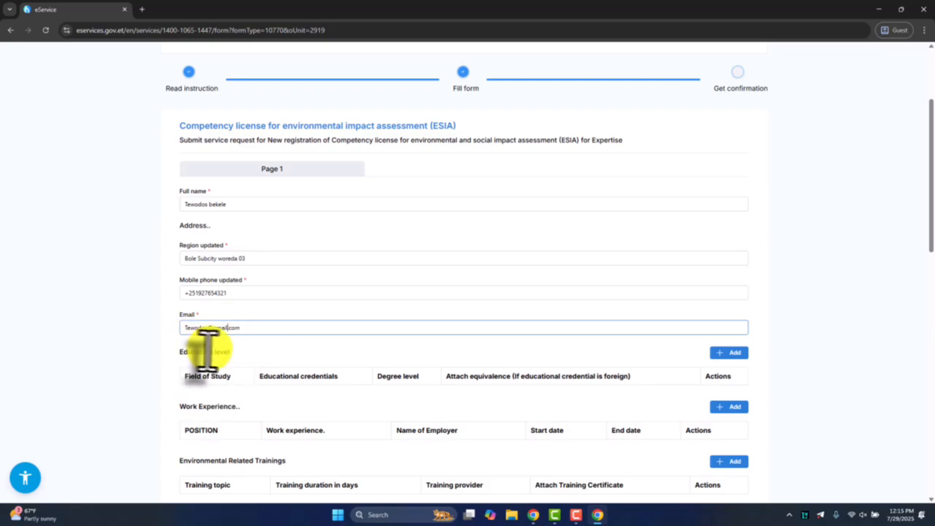
# Start an education level entry for Environmental Science and attach Educational credentials.pdf from the eservices folder on the Desktop
pyautogui.moveTo(179, 352); pyautogui.dragTo(234, 352)
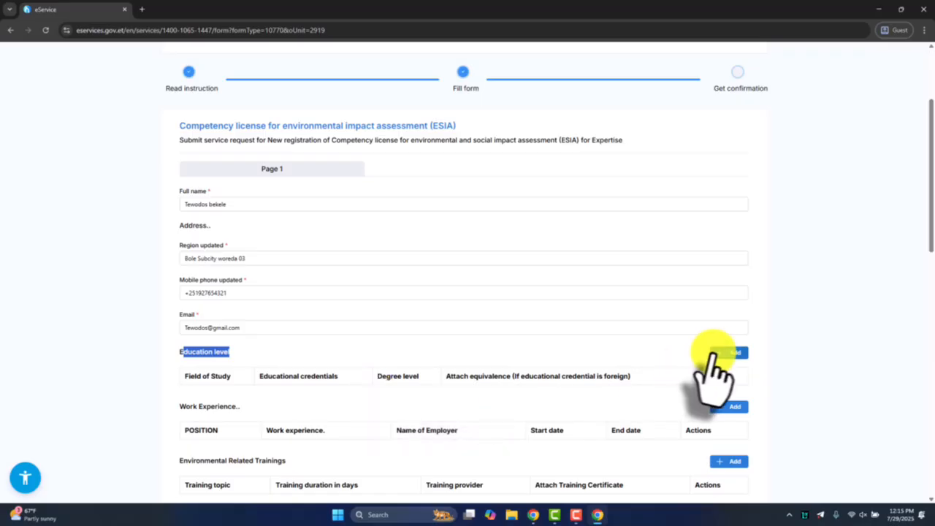
pyautogui.click(722, 353)
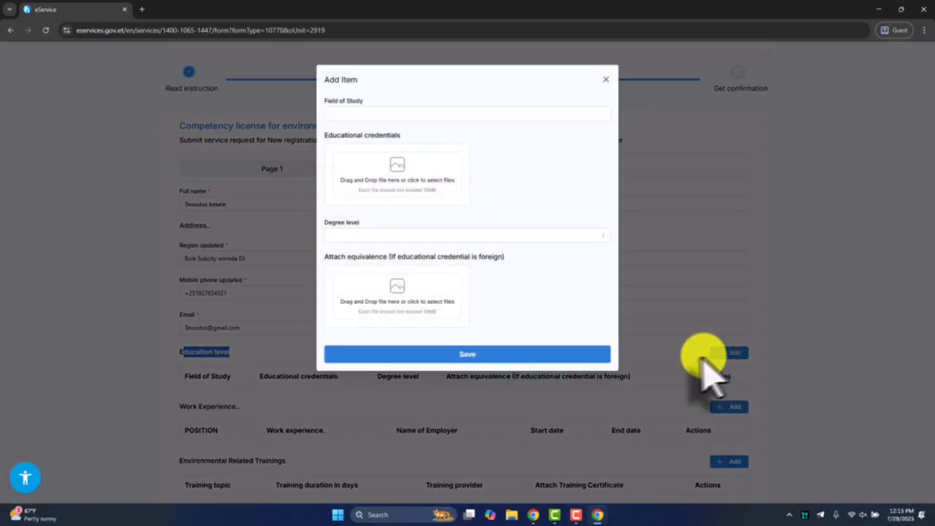
pyautogui.click(366, 114)
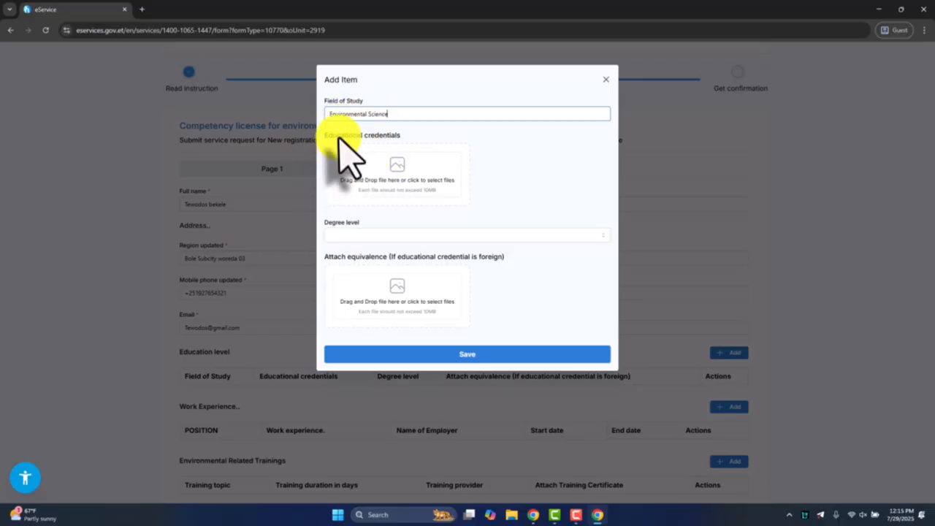
pyautogui.moveTo(327, 133); pyautogui.dragTo(413, 143)
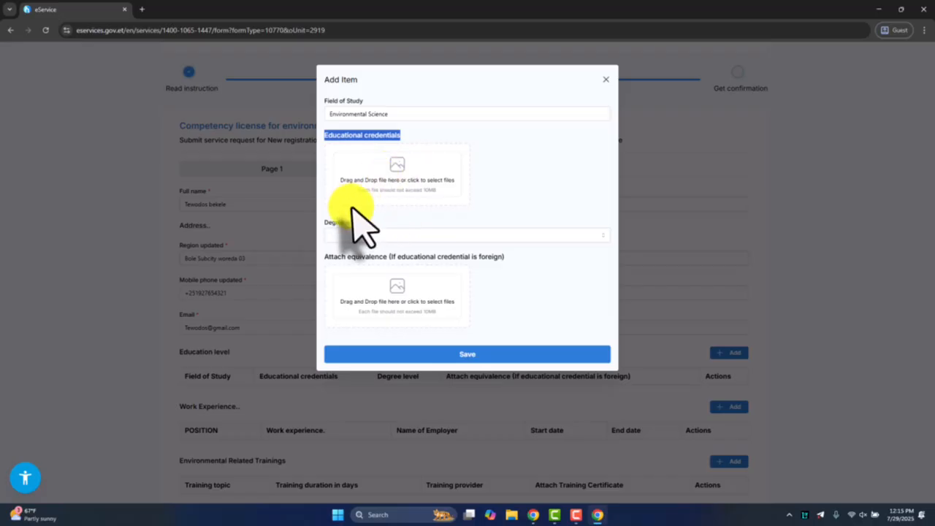
pyautogui.moveTo(328, 134); pyautogui.dragTo(402, 137)
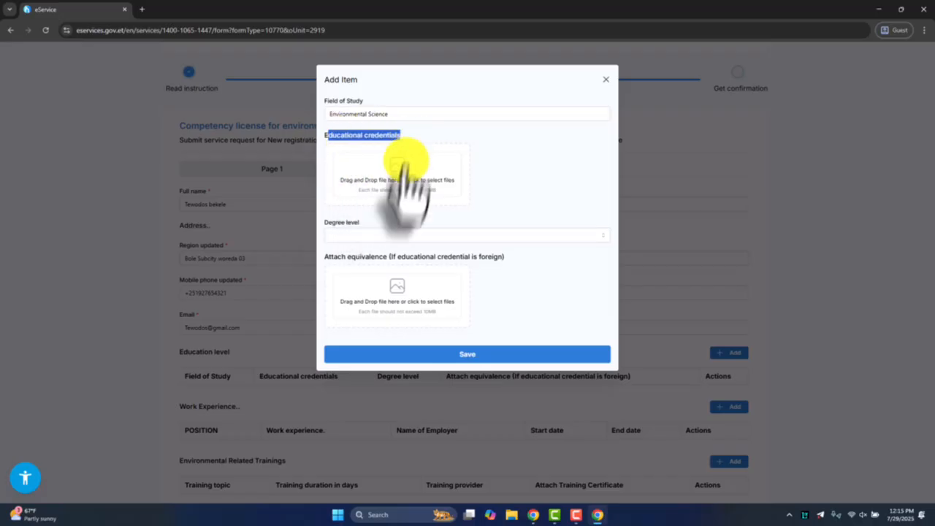
pyautogui.click(408, 179)
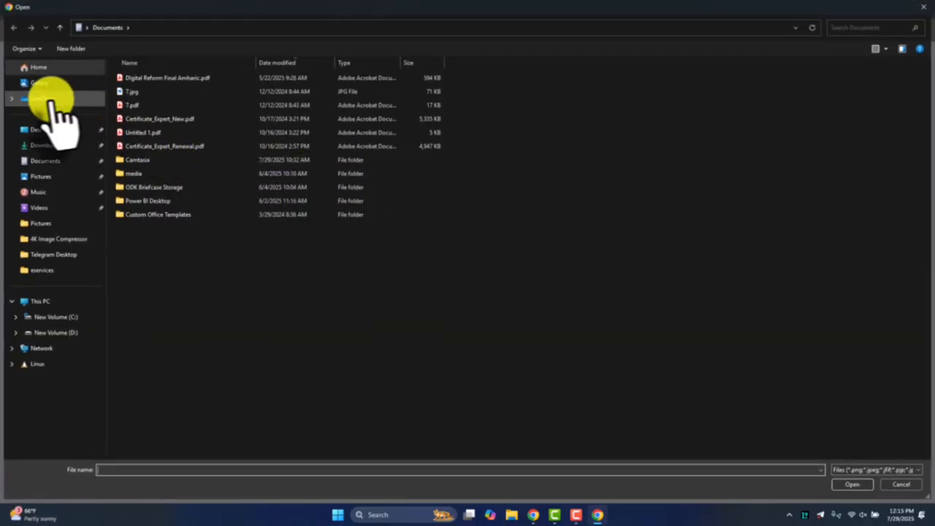
pyautogui.click(38, 131)
pyautogui.doubleClick(194, 94)
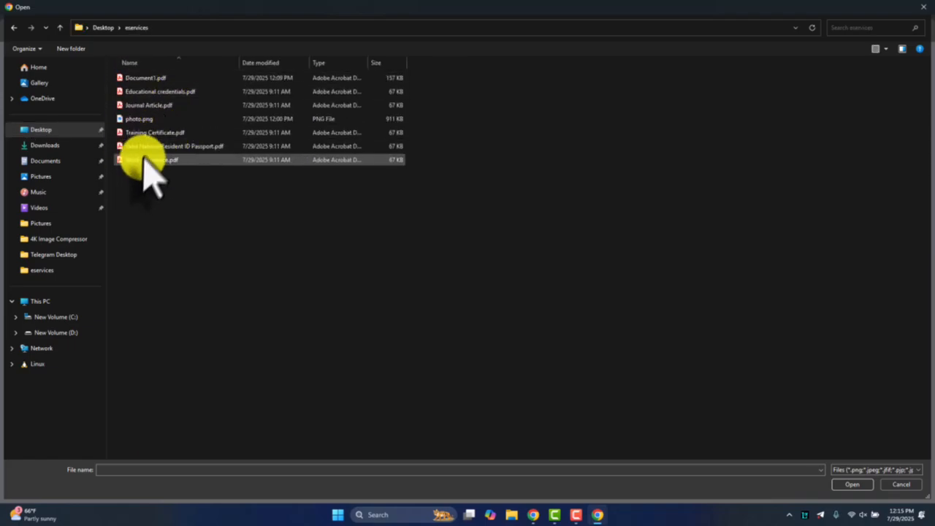
pyautogui.doubleClick(157, 93)
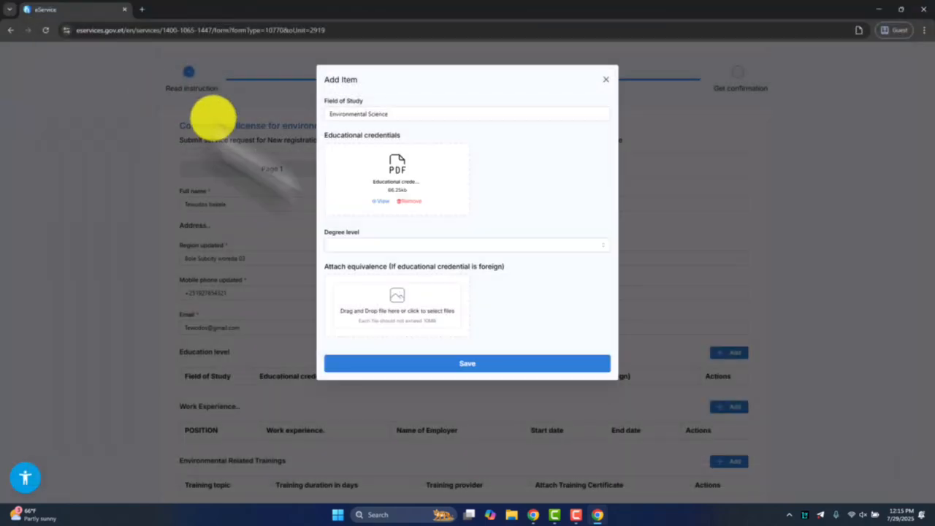
# Set the degree level to MA/MSc, leave the foreign credential equivalence empty, and save the education entry
pyautogui.click(342, 247)
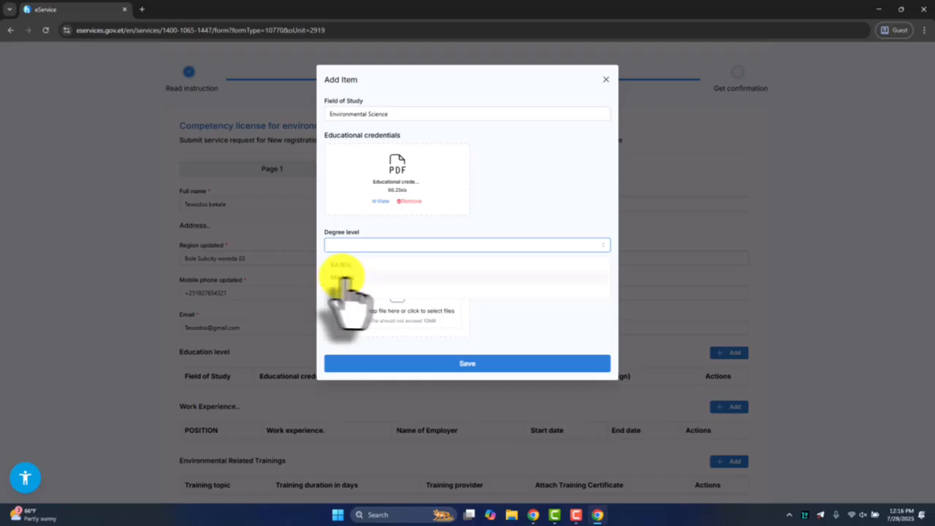
pyautogui.click(342, 277)
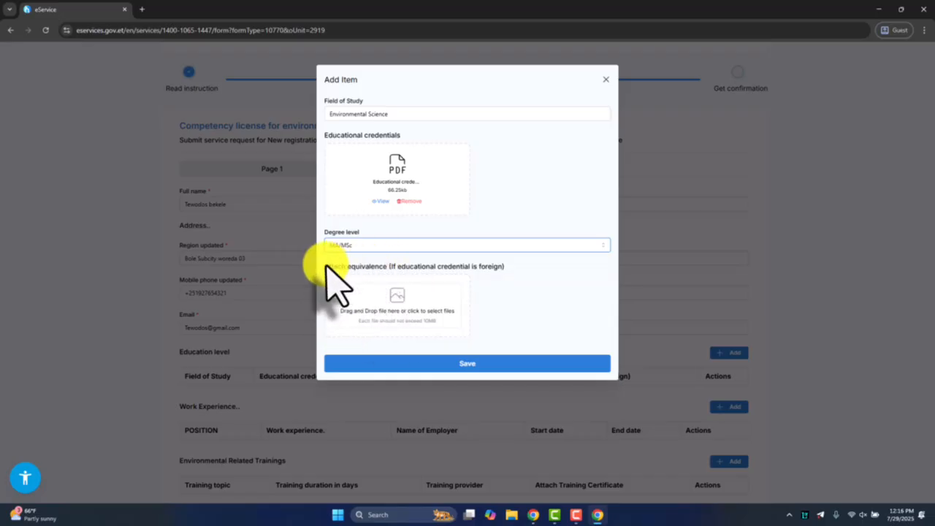
pyautogui.moveTo(327, 267); pyautogui.dragTo(505, 268)
pyautogui.click(483, 269)
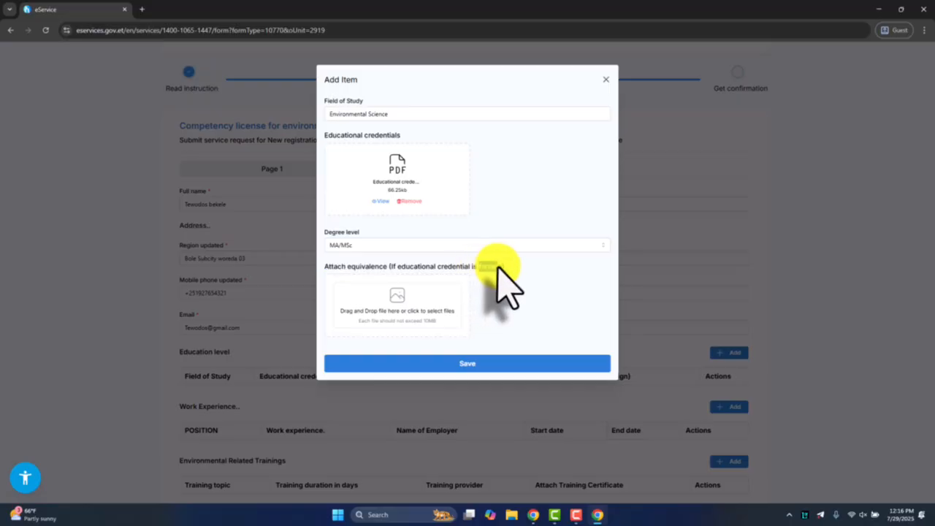
pyautogui.click(465, 363)
# Start a second education level entry for Environmental Science and attach Educational credentials.pdf as its credential
pyautogui.scroll(-2, 282, 313)
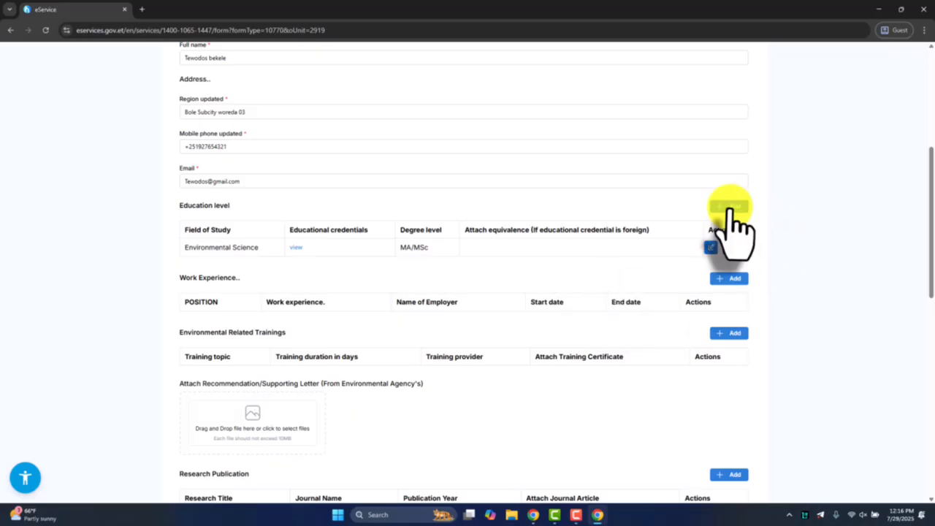
pyautogui.click(729, 207)
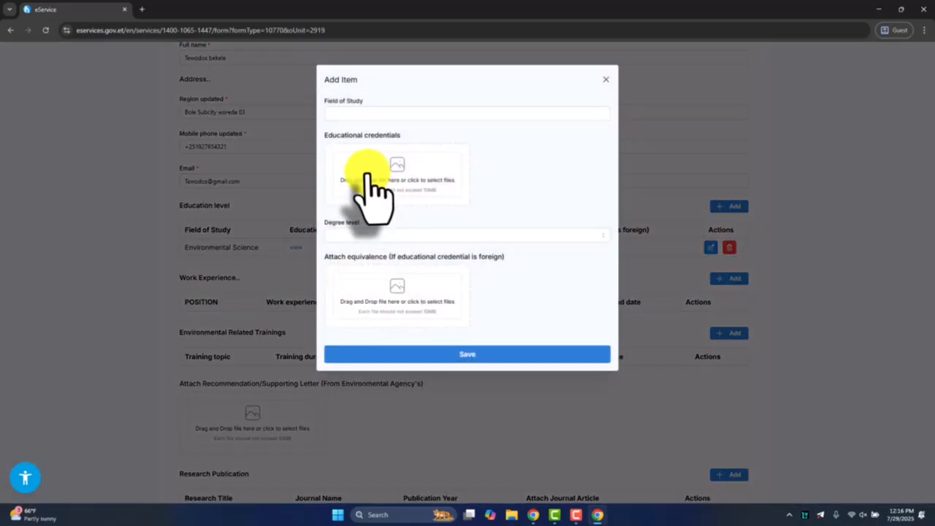
pyautogui.click(355, 113)
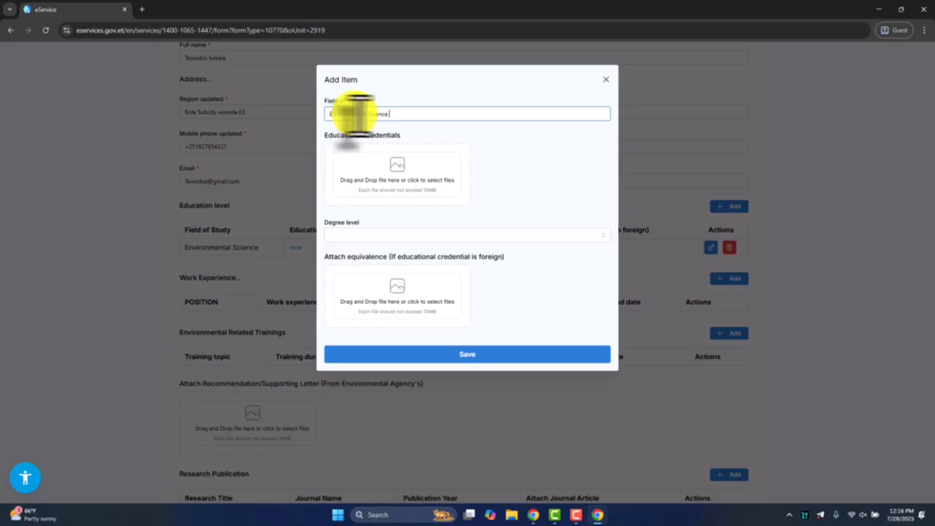
pyautogui.click(395, 167)
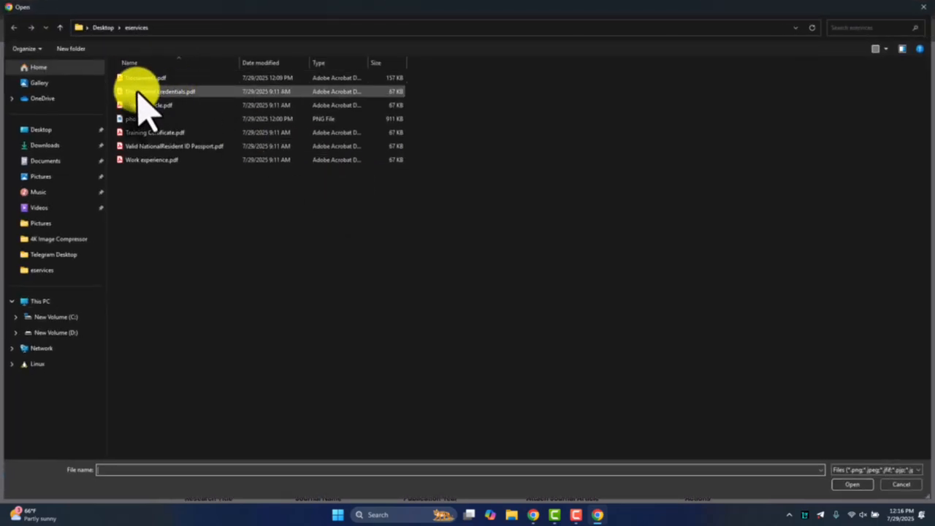
pyautogui.click(138, 92)
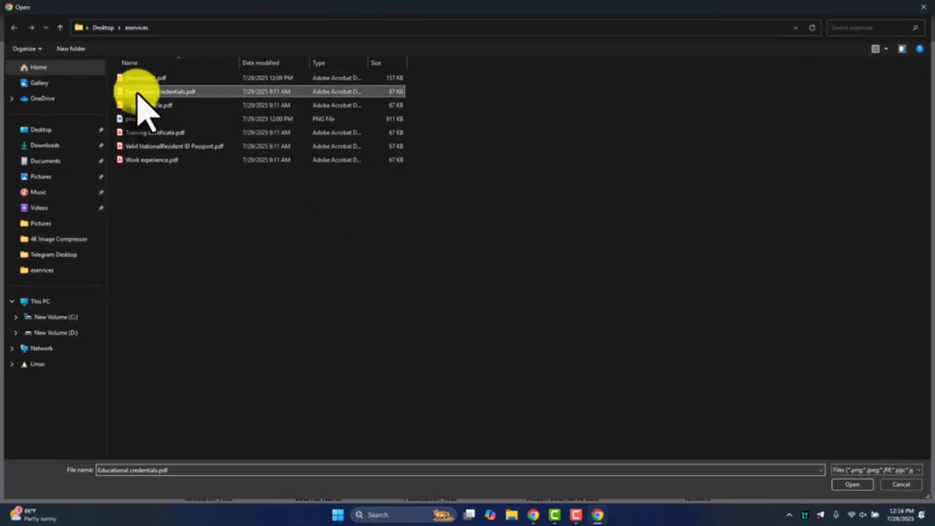
pyautogui.doubleClick(138, 92)
# Set the second entry's degree level to BA/BSc, save it, and check both rows in the education table
pyautogui.click(365, 245)
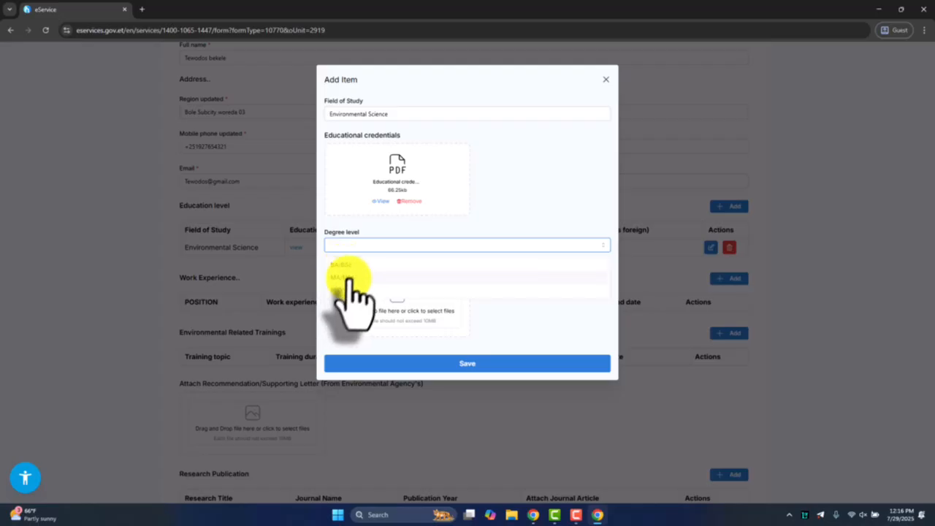
pyautogui.click(341, 264)
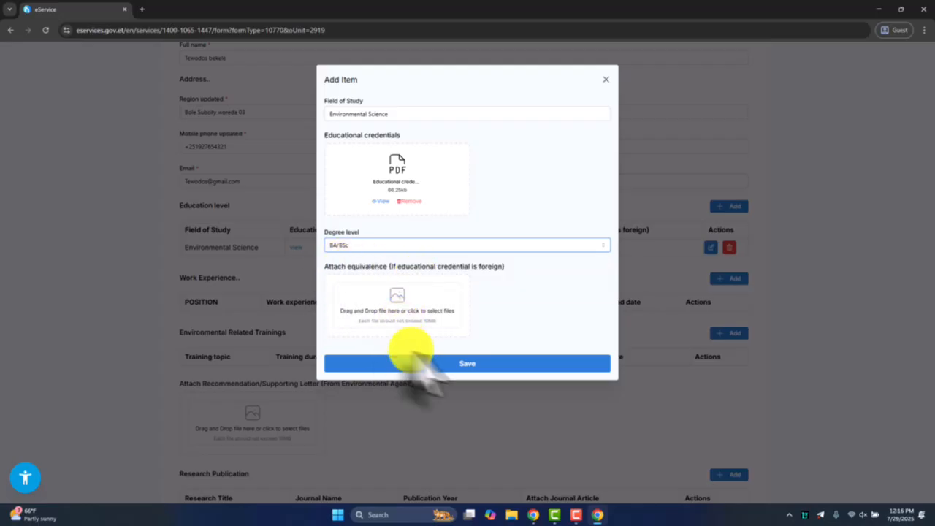
pyautogui.click(486, 362)
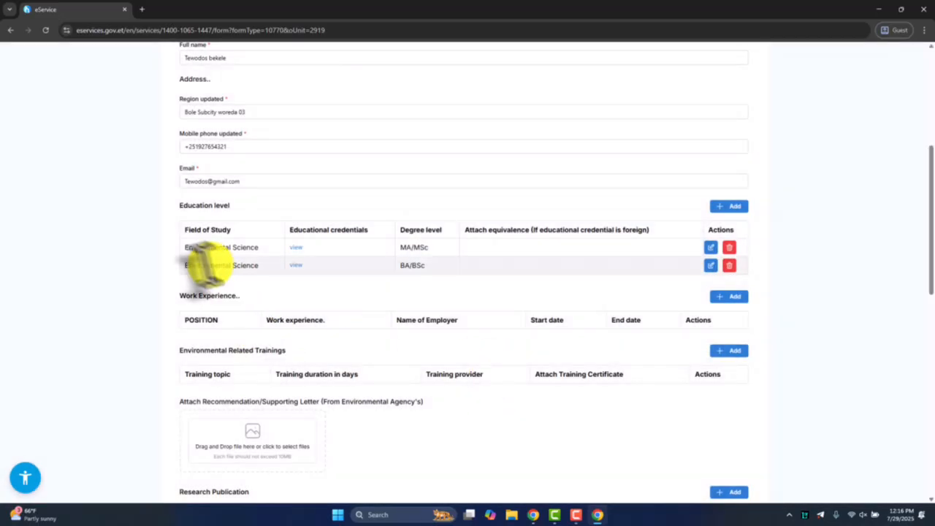
pyautogui.moveTo(185, 229); pyautogui.dragTo(262, 267)
pyautogui.click(233, 247)
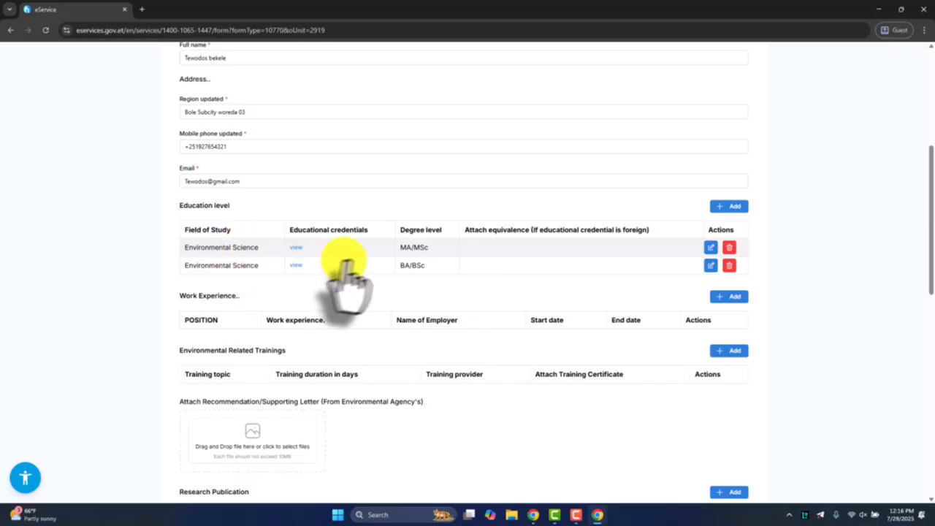
pyautogui.moveTo(402, 247); pyautogui.dragTo(426, 269)
pyautogui.click(409, 249)
pyautogui.click(461, 316)
# Start a work experience entry as Senior Env Consultant with employer GreenETH and attach Work experience.pdf
pyautogui.scroll(-2, 380, 299)
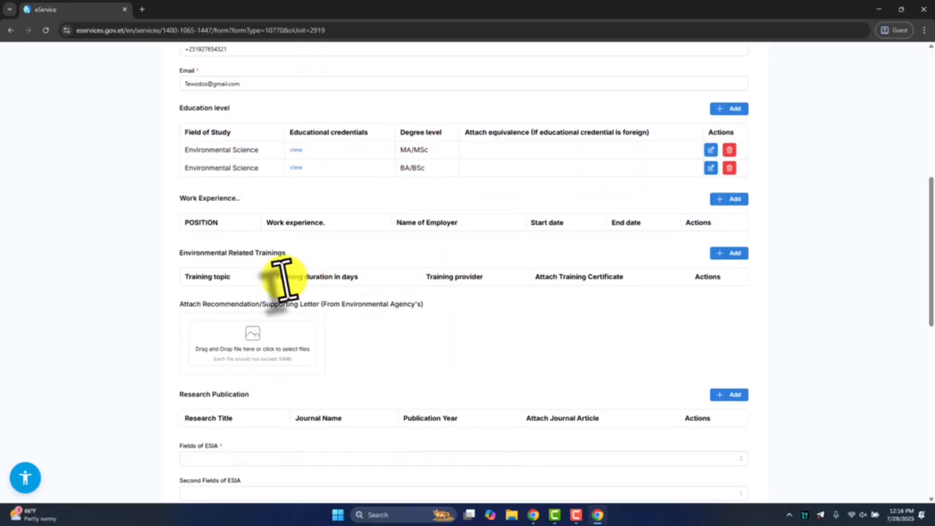
pyautogui.click(728, 199)
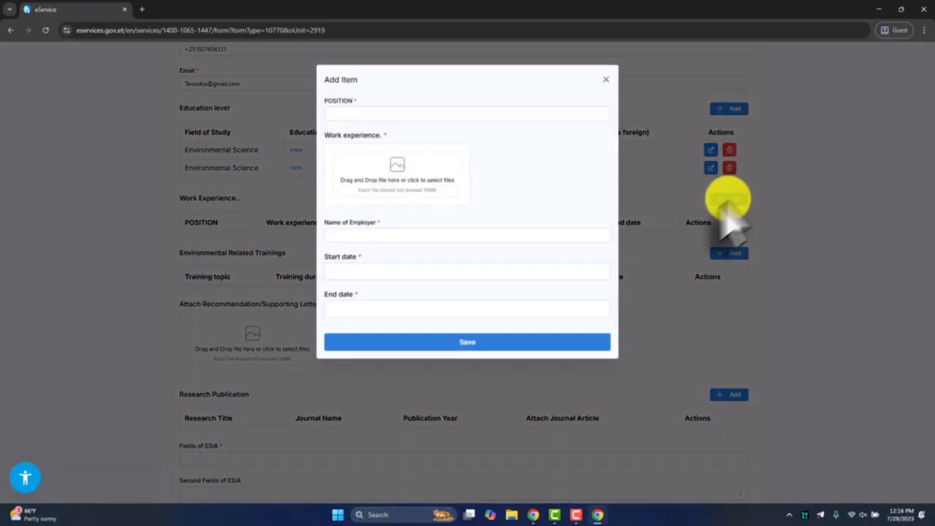
pyautogui.click(350, 113)
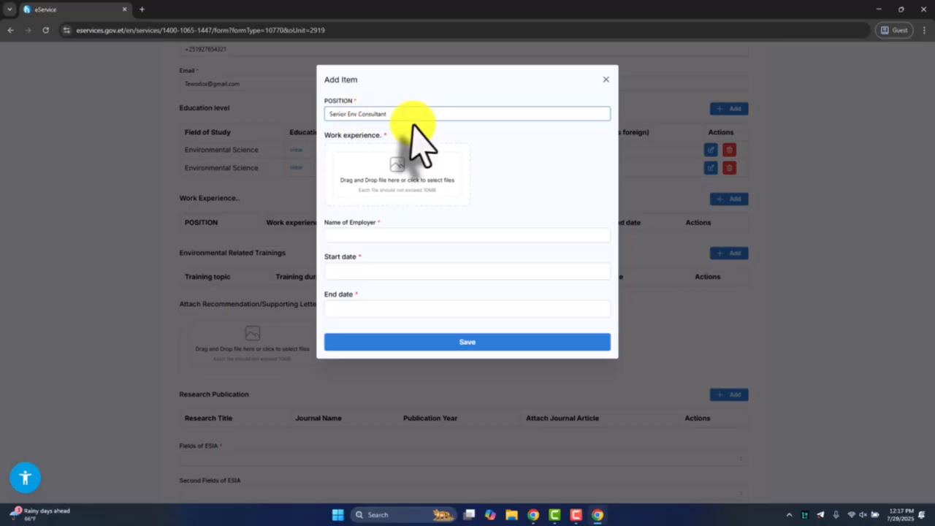
pyautogui.moveTo(326, 134); pyautogui.dragTo(369, 136)
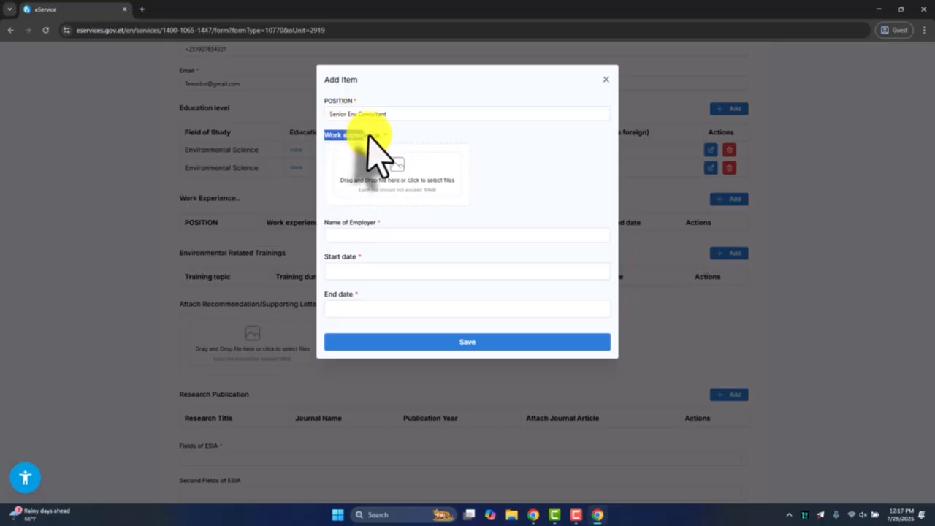
pyautogui.click(402, 172)
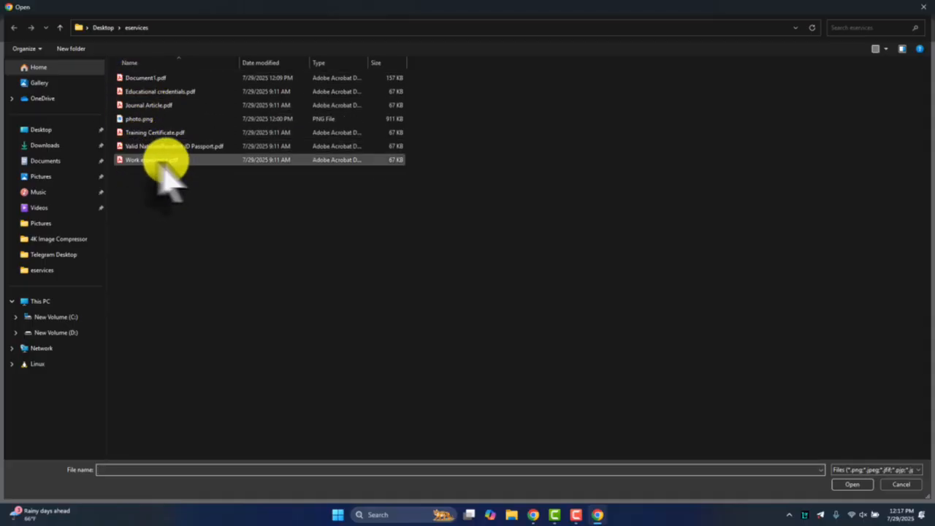
pyautogui.doubleClick(152, 161)
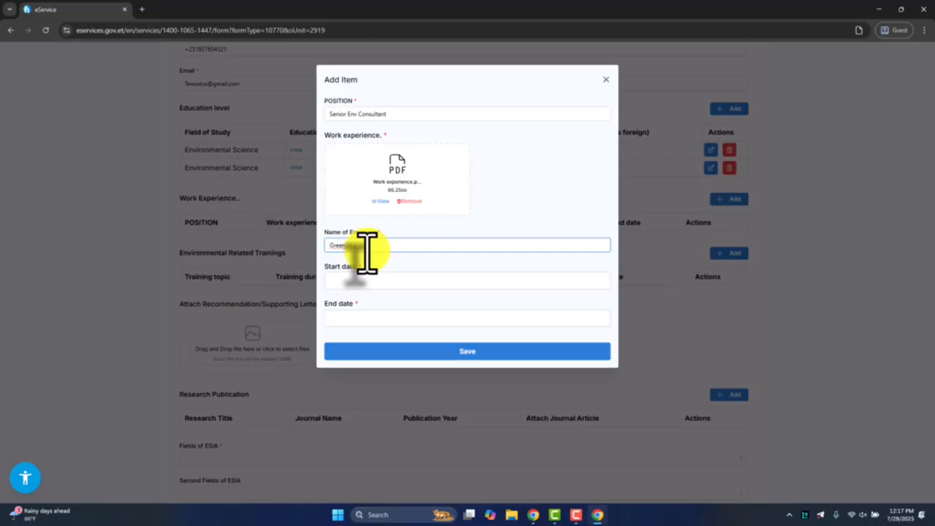
# Set the start date of the work experience to December 4, 2020
pyautogui.click(365, 284)
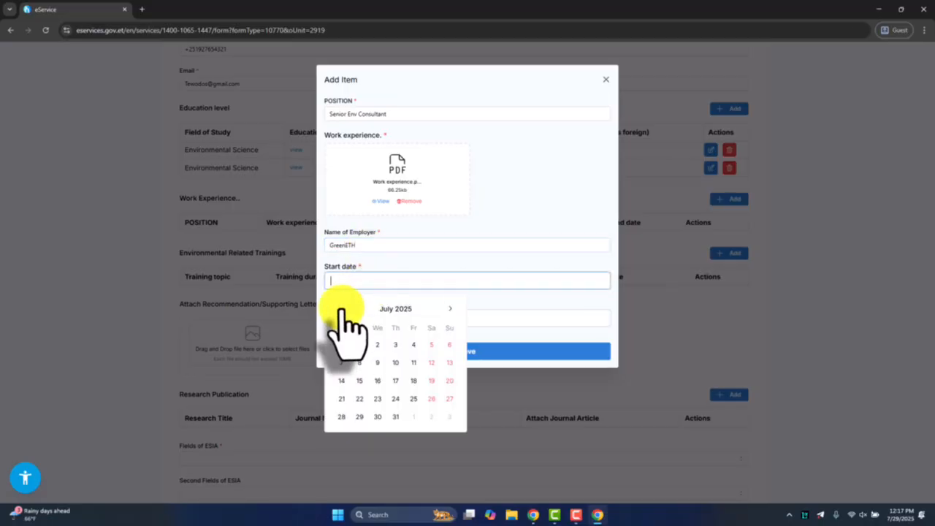
pyautogui.click(395, 308)
pyautogui.click(395, 308)
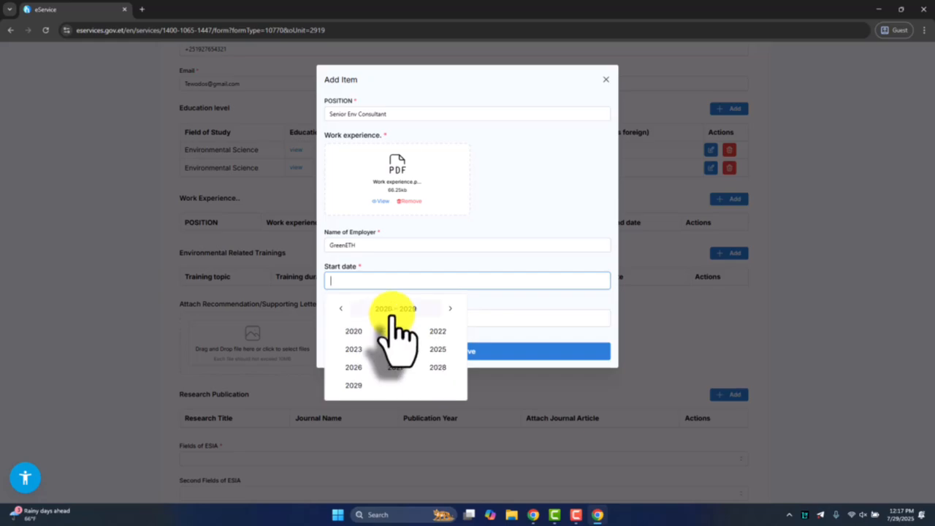
pyautogui.click(353, 331)
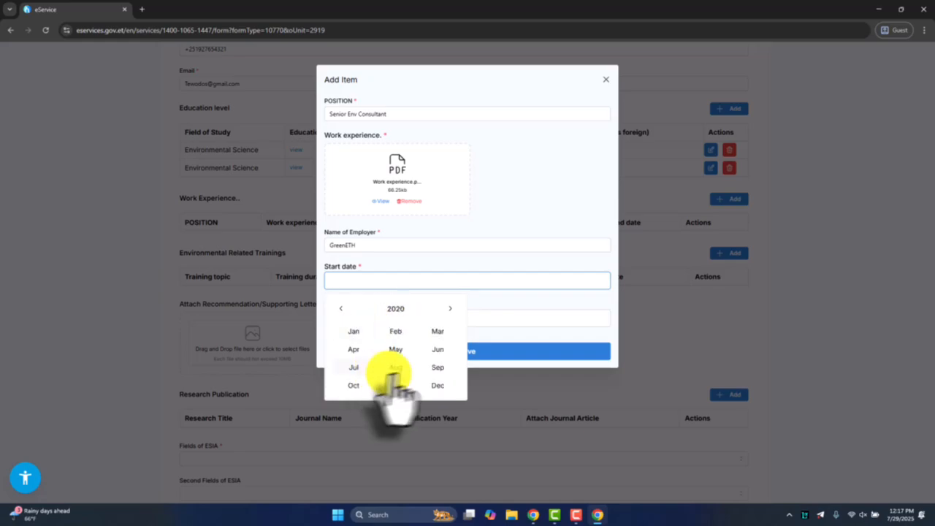
pyautogui.click(432, 387)
pyautogui.click(414, 344)
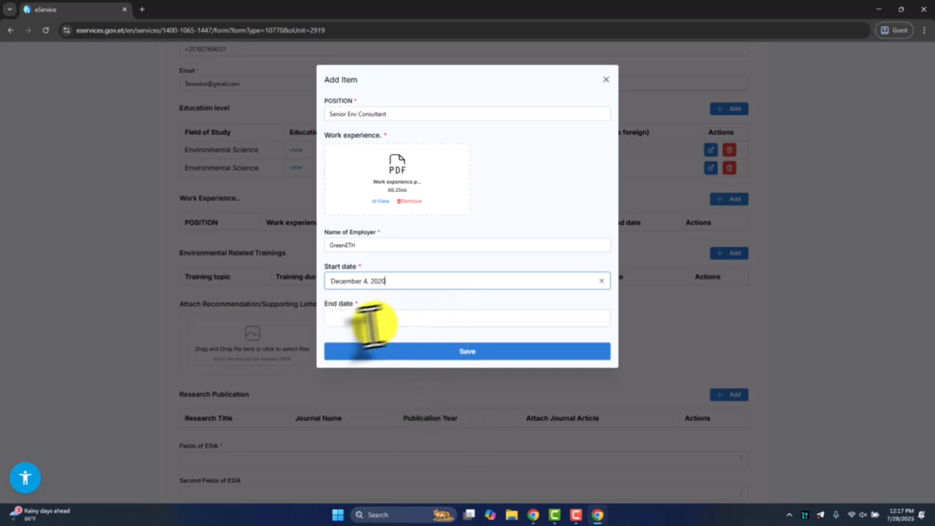
# Set the end date of the work experience to January 3, 2025 and save the entry
pyautogui.click(369, 320)
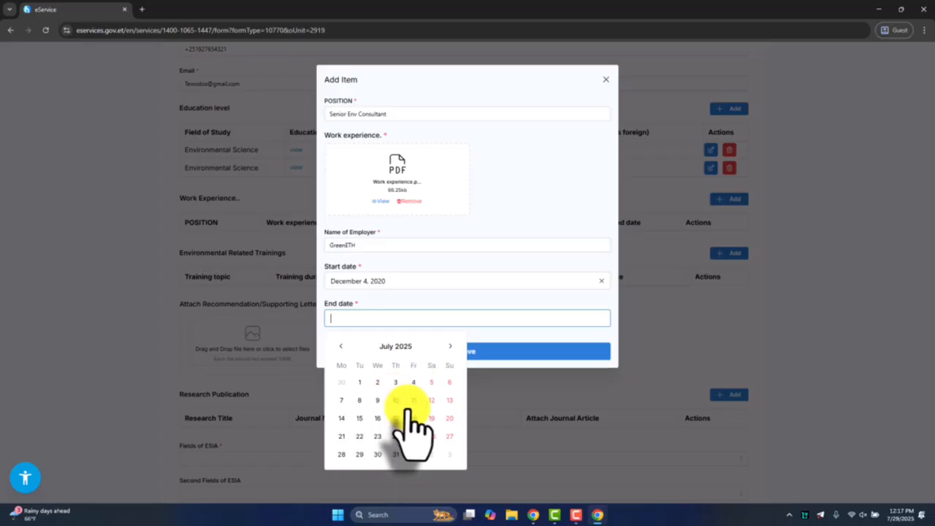
pyautogui.click(398, 346)
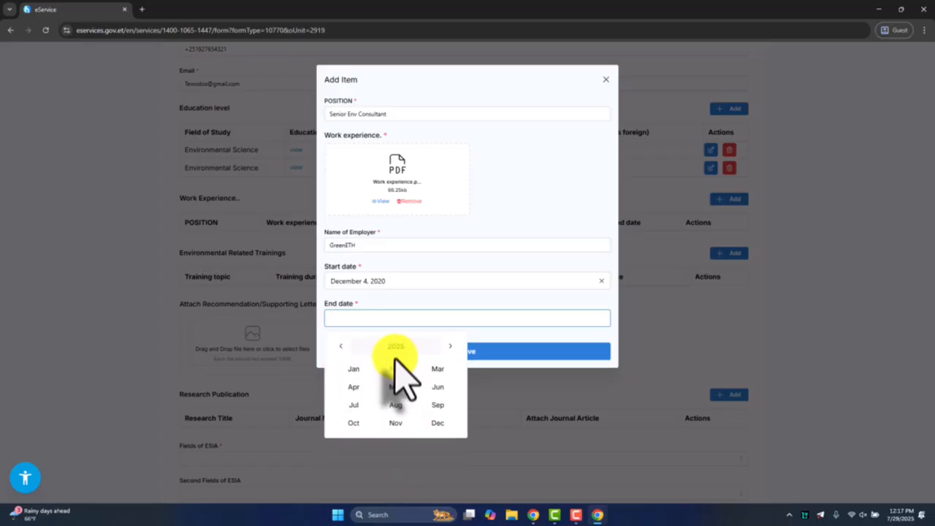
pyautogui.click(355, 370)
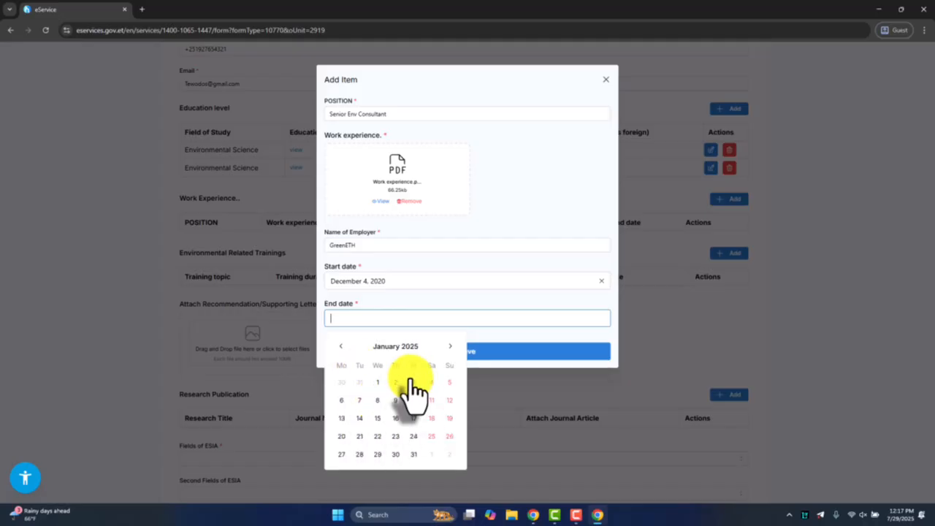
pyautogui.click(414, 382)
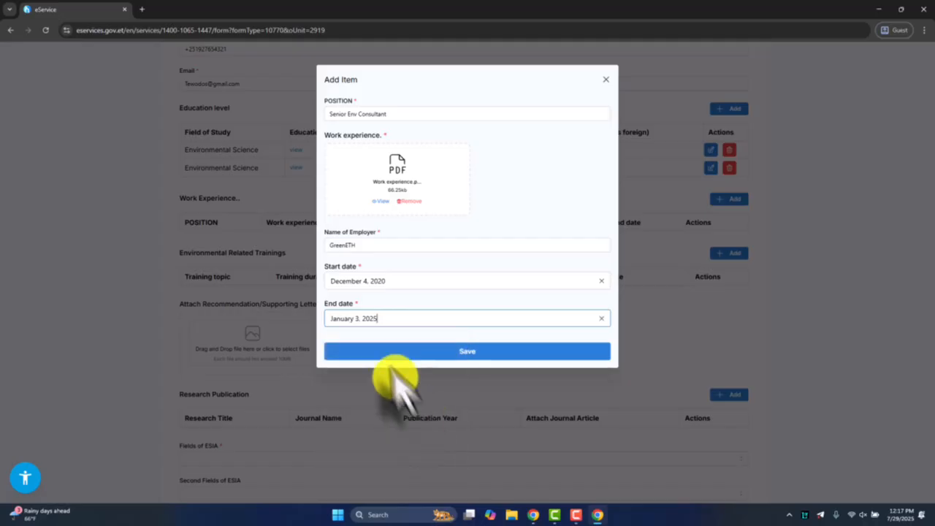
pyautogui.click(472, 351)
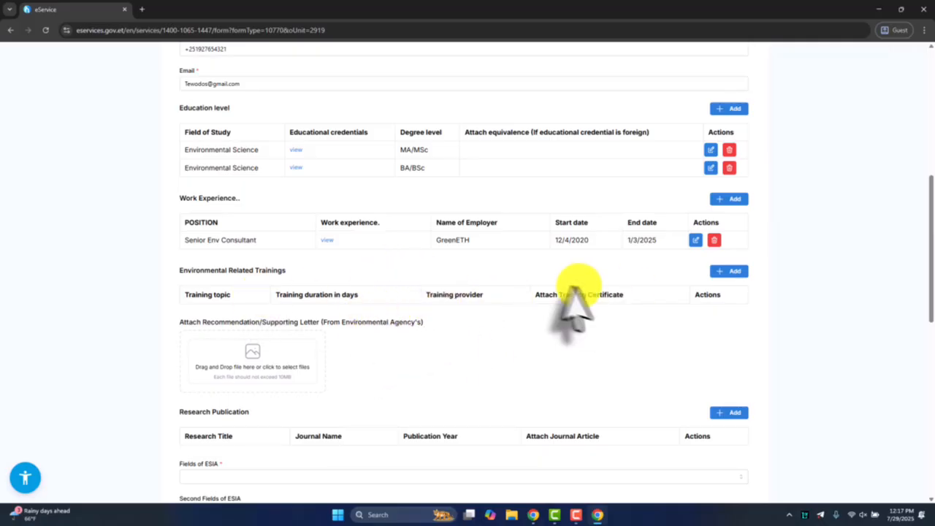
# Start an environmental related training entry with topic Advanced ESIA, a duration of 20 days and Udemy as the training provider
pyautogui.moveTo(182, 237); pyautogui.dragTo(662, 248)
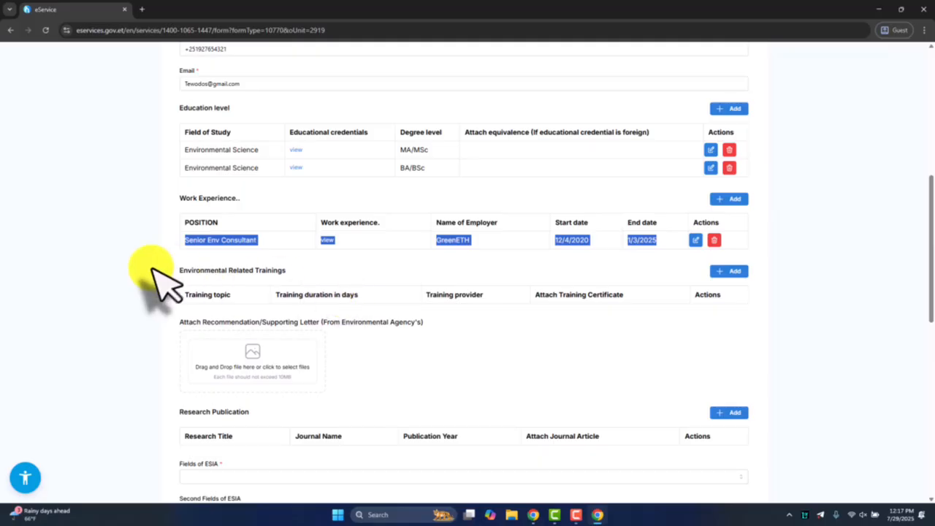
pyautogui.click(196, 269)
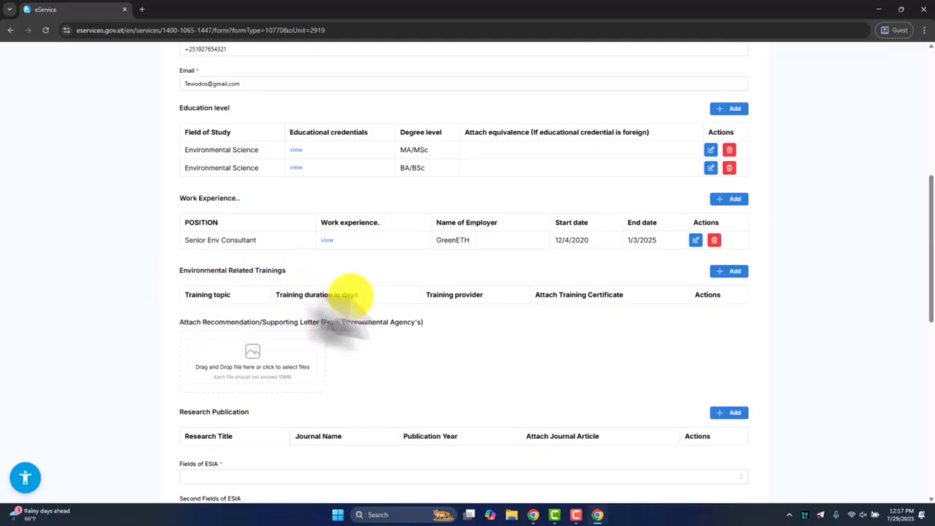
pyautogui.moveTo(163, 268); pyautogui.dragTo(302, 271)
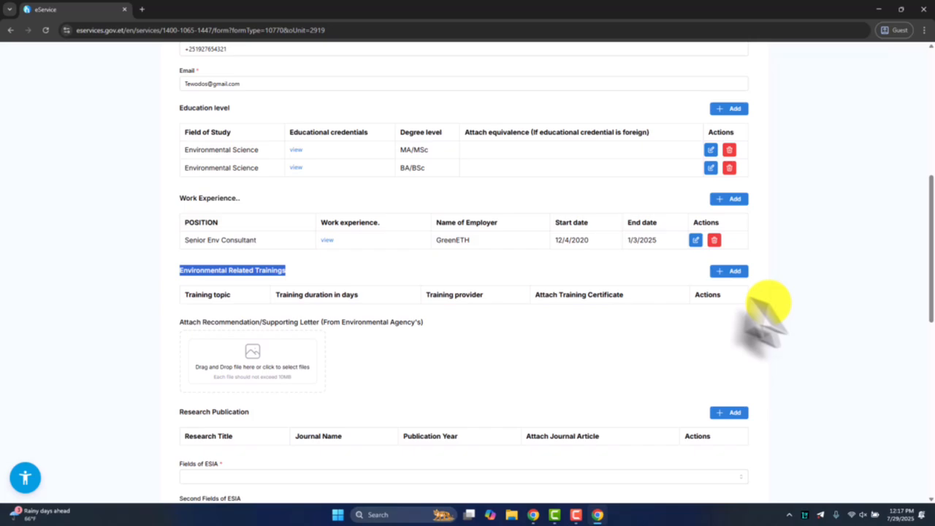
pyautogui.click(727, 272)
pyautogui.click(354, 114)
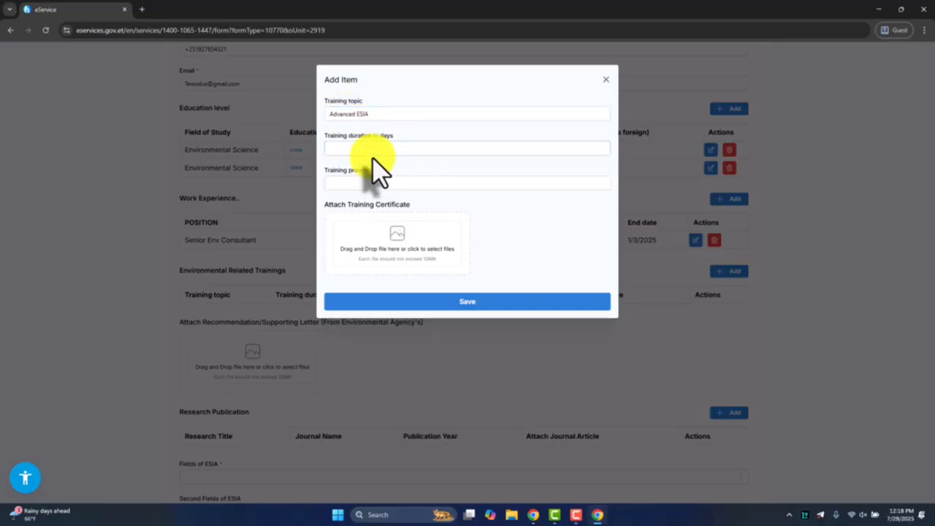
pyautogui.click(346, 150)
pyautogui.click(358, 184)
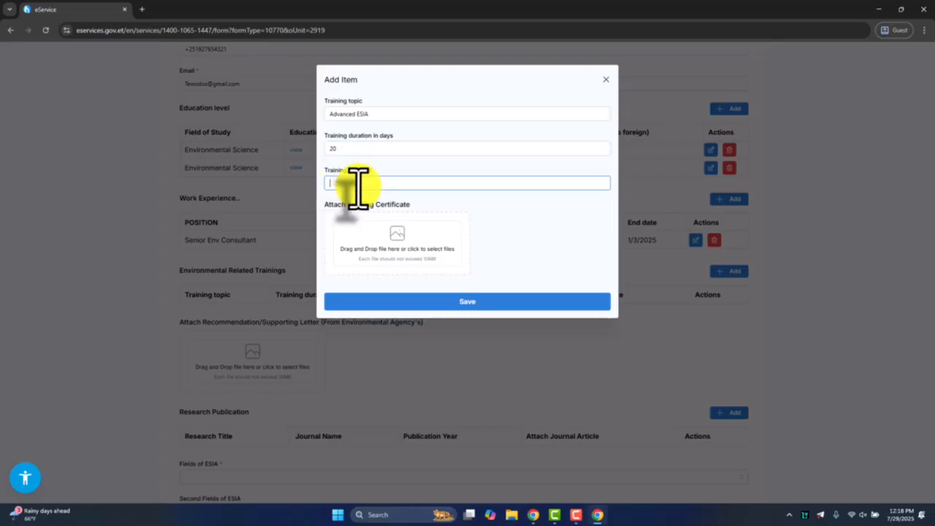
pyautogui.write('Ude')
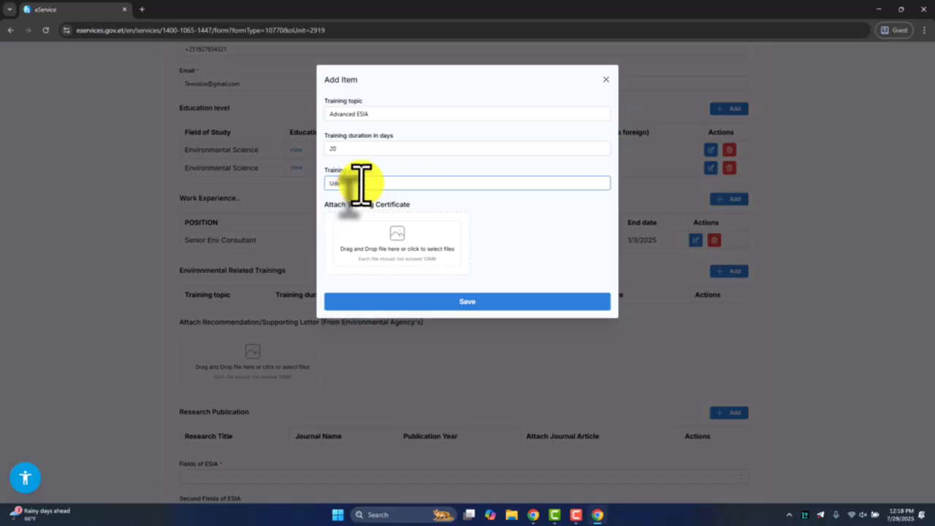
pyautogui.write('my')
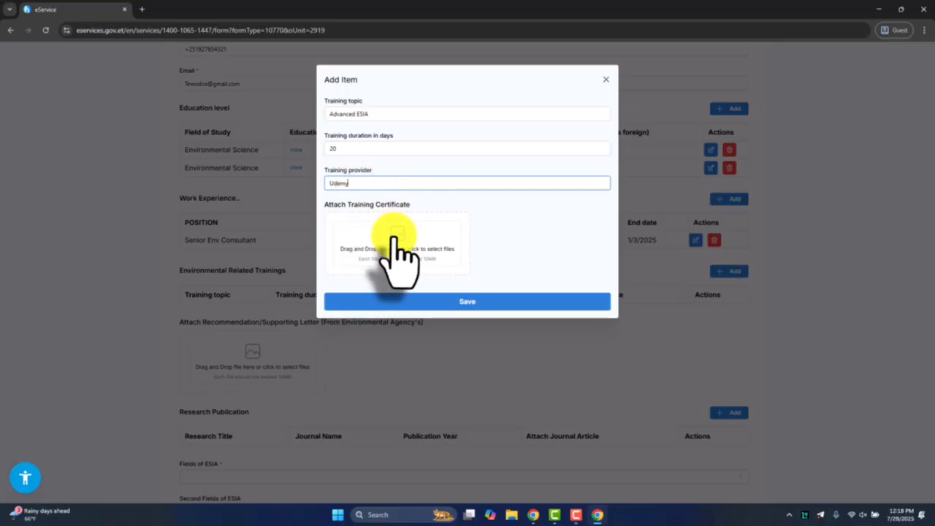
# Attach Training Certificate.pdf to the training entry and save it
pyautogui.click(395, 237)
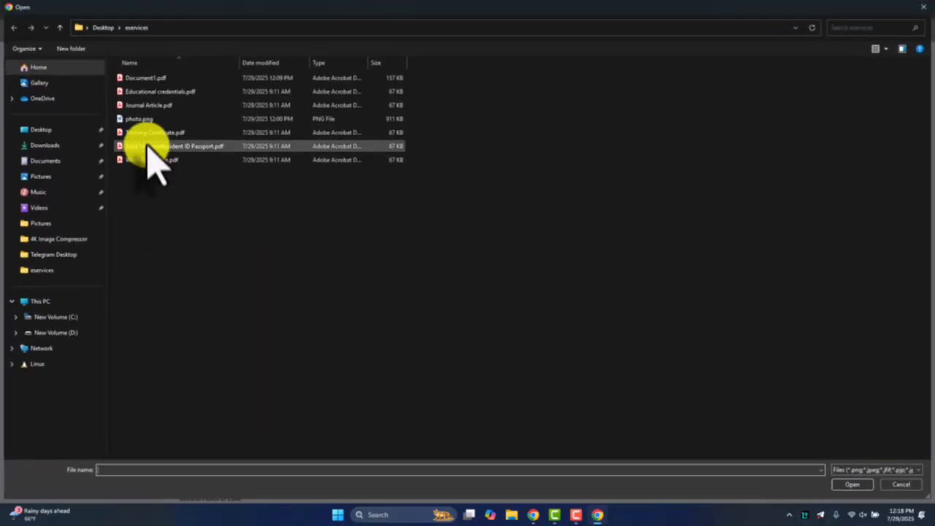
pyautogui.doubleClick(136, 134)
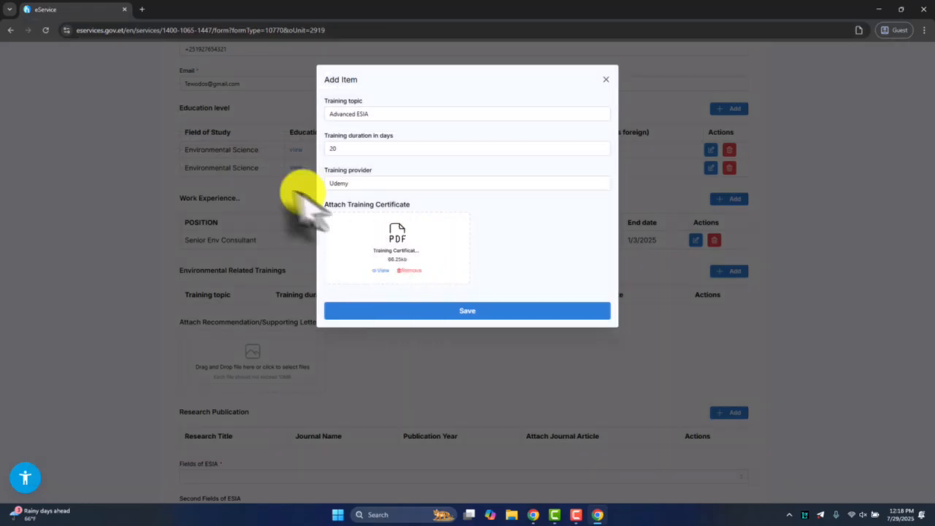
pyautogui.moveTo(324, 204); pyautogui.dragTo(414, 209)
pyautogui.moveTo(323, 97); pyautogui.dragTo(374, 100)
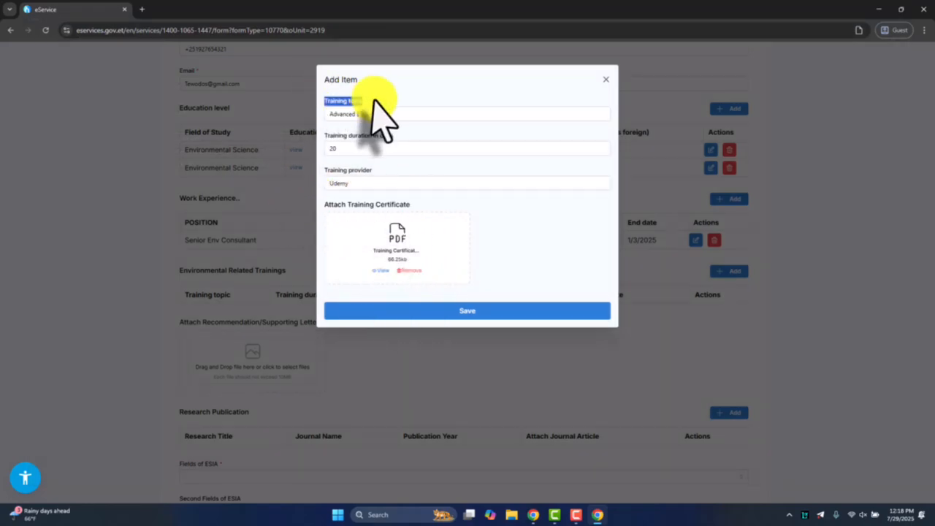
pyautogui.click(480, 314)
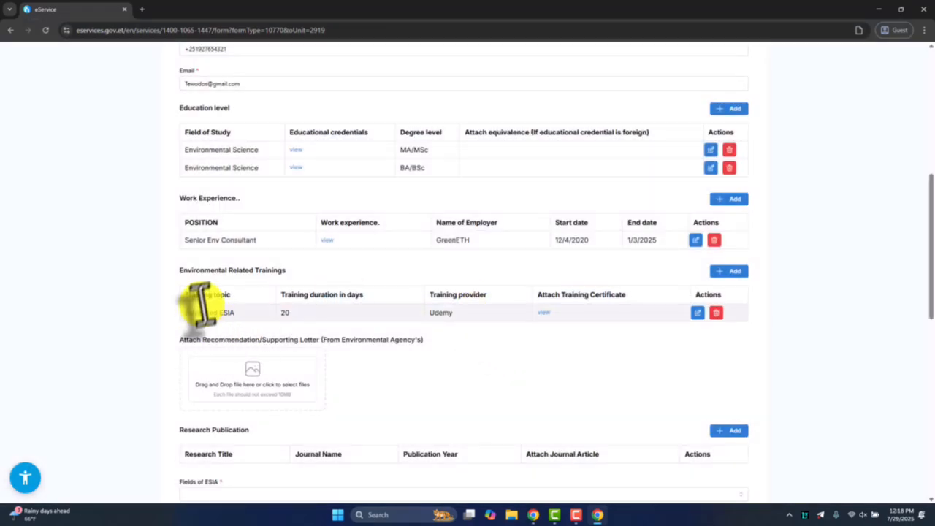
# Attach Document1.pdf as the recommendation/supporting letter from the environmental agency
pyautogui.scroll(-3, 278, 309)
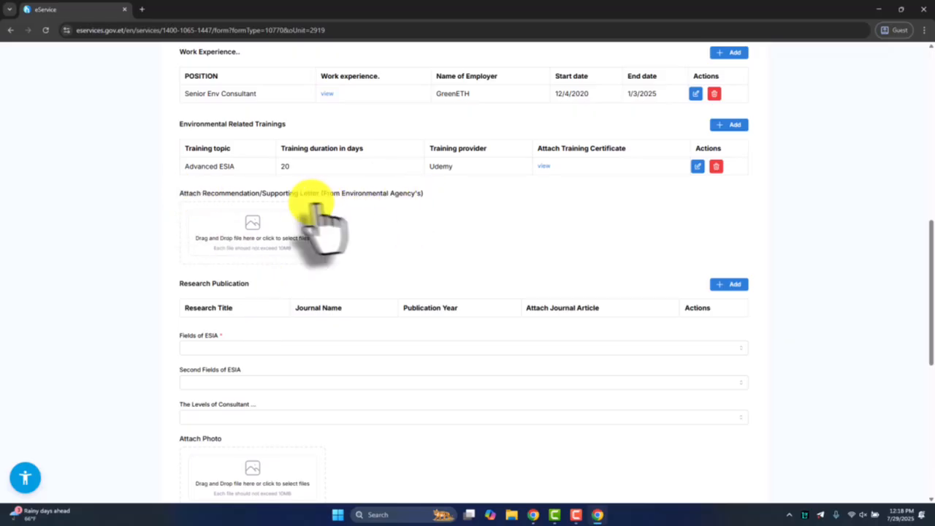
pyautogui.moveTo(334, 197); pyautogui.dragTo(163, 198)
pyautogui.click(278, 238)
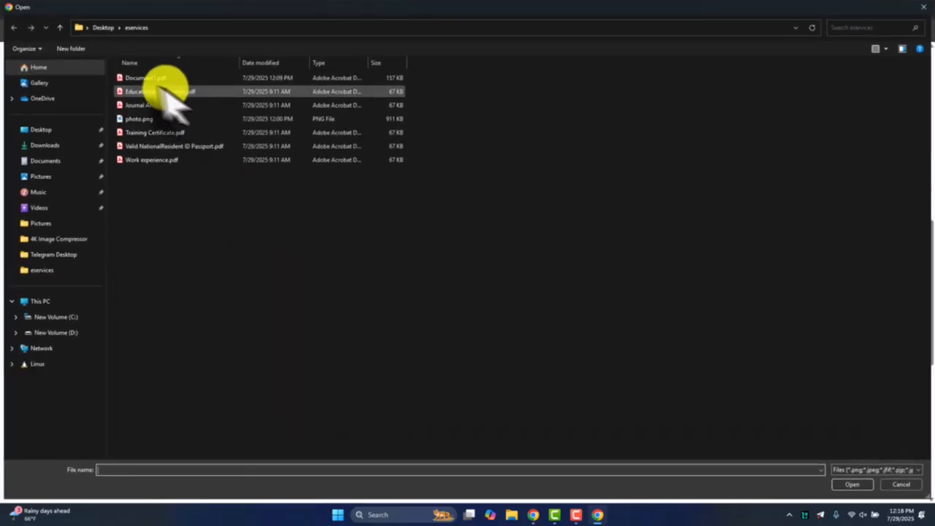
pyautogui.doubleClick(143, 78)
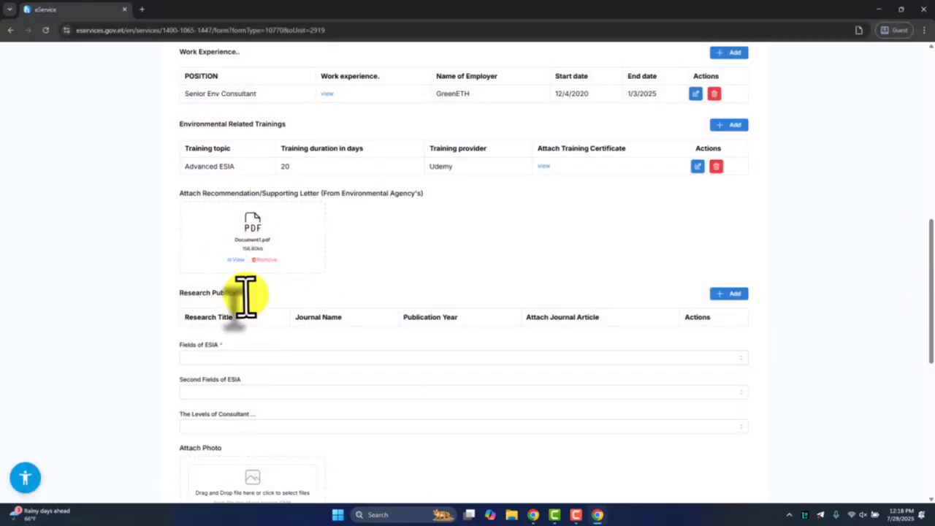
# Start a research publication entry with title Test, journal name "How to Protect etc....." and publication year 2024
pyautogui.scroll(-2, 248, 303)
pyautogui.moveTo(163, 150); pyautogui.dragTo(264, 152)
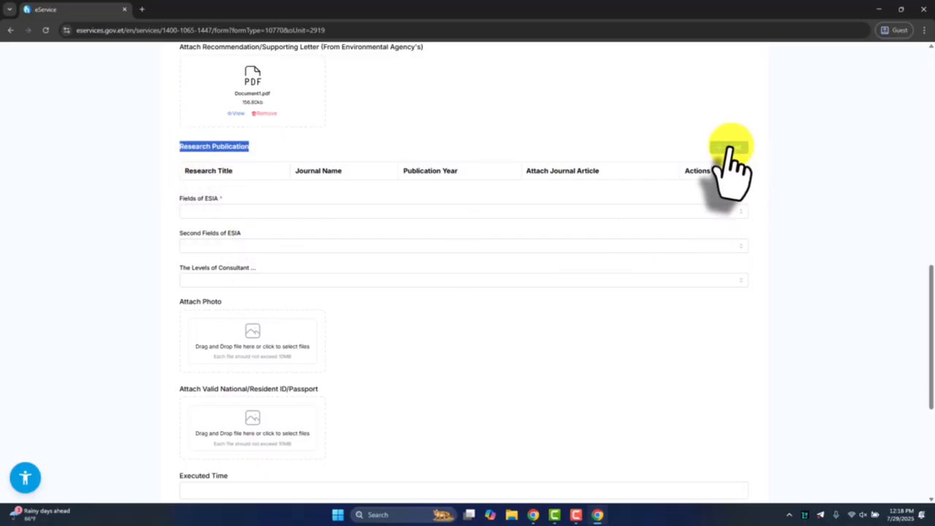
pyautogui.click(729, 148)
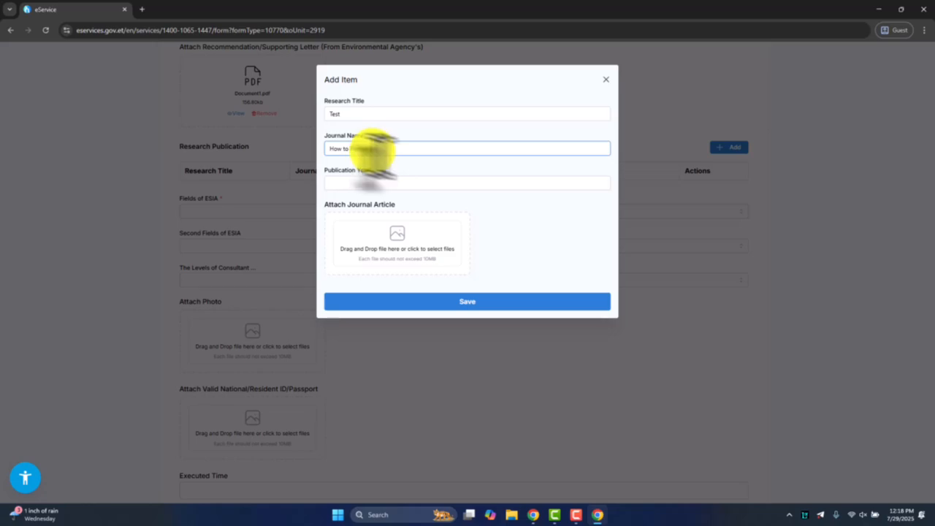
pyautogui.click(354, 186)
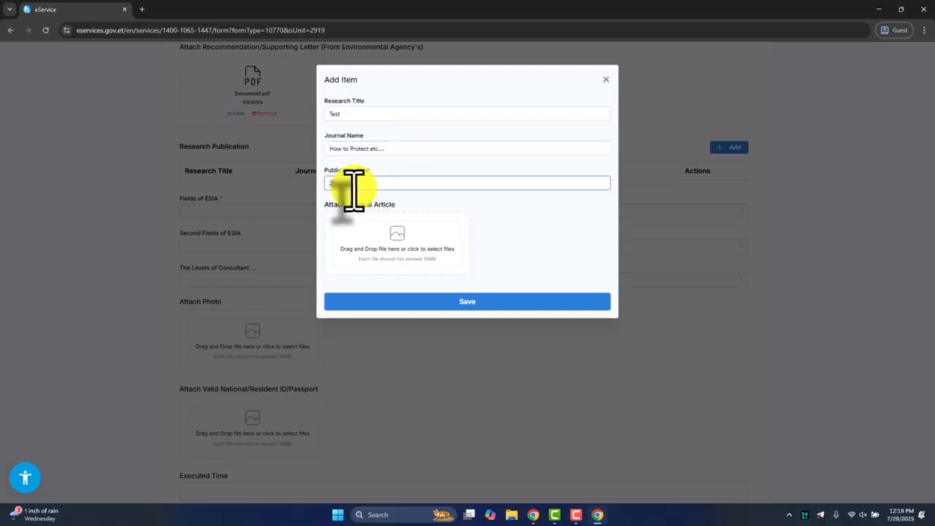
pyautogui.write('2024')
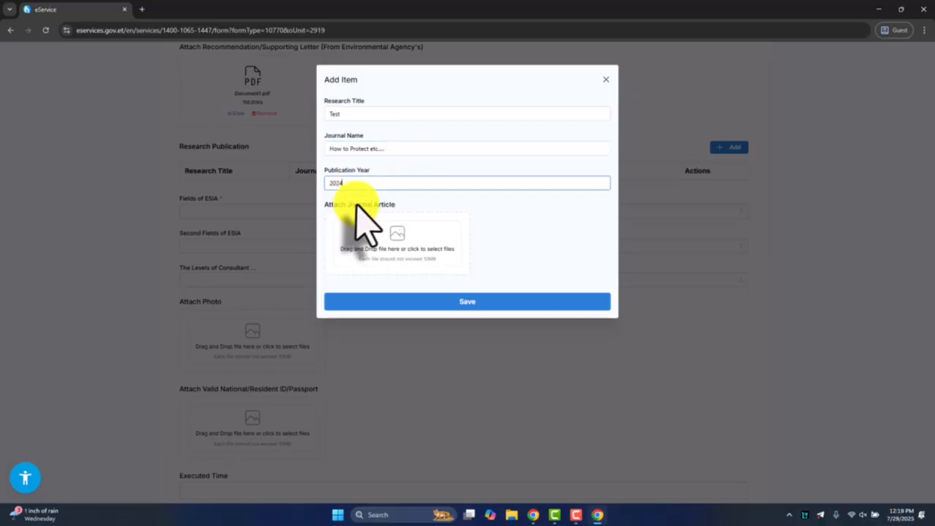
# Attach Journal Article.pdf to the research publication entry, save it and check its row in the table
pyautogui.click(392, 263)
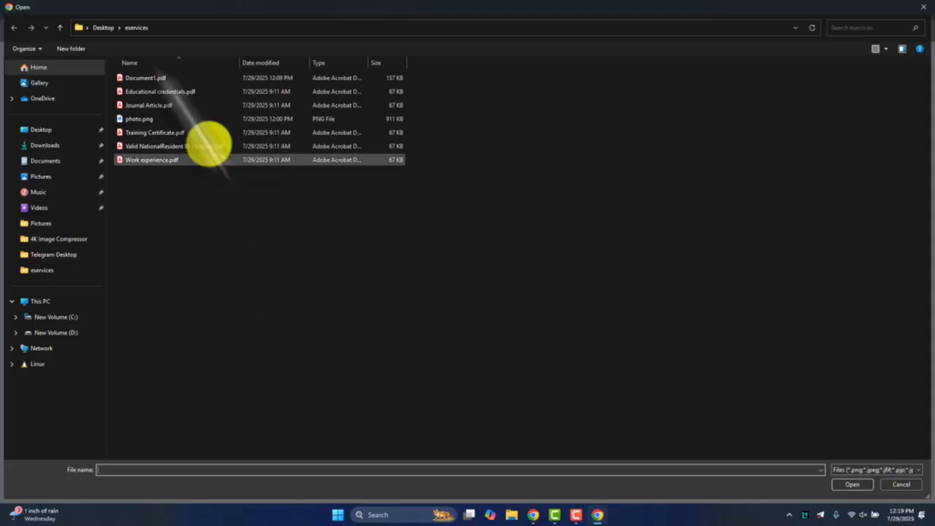
pyautogui.doubleClick(148, 106)
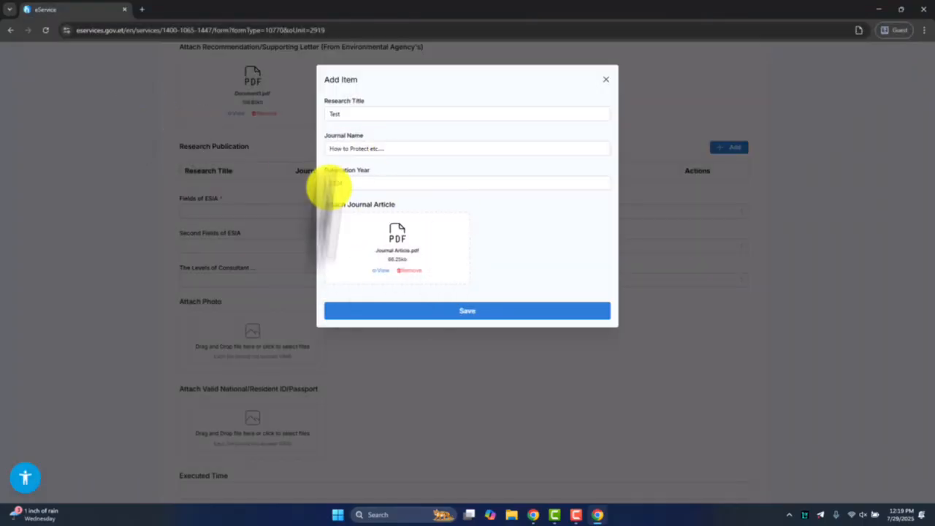
pyautogui.click(482, 313)
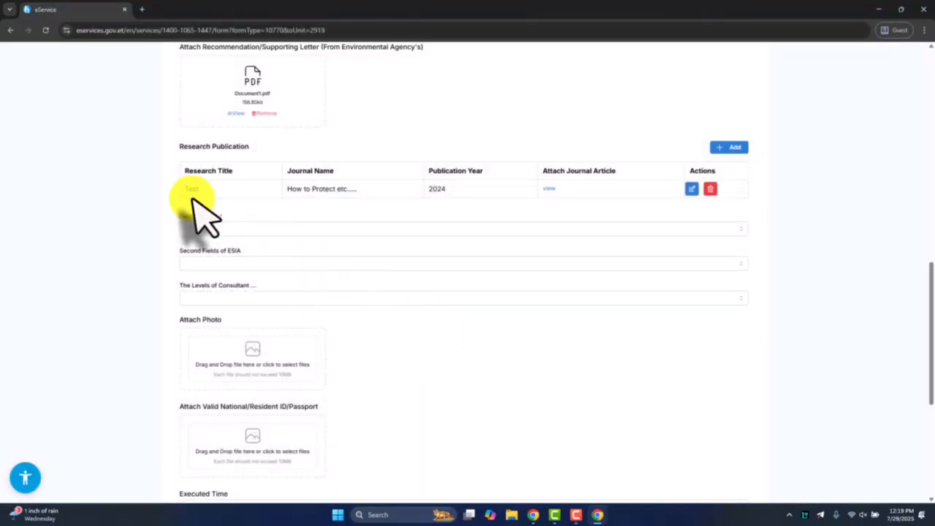
pyautogui.moveTo(183, 188); pyautogui.dragTo(604, 190)
pyautogui.click(602, 191)
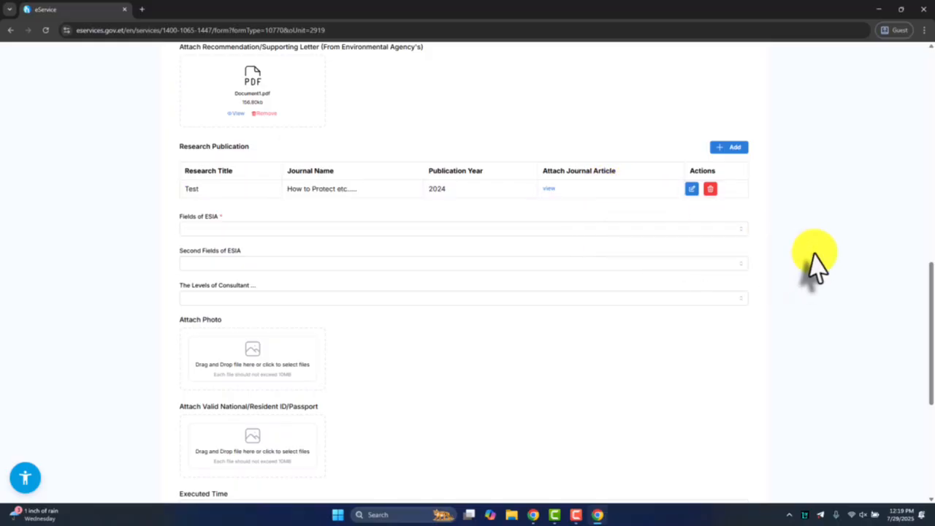
# Set the ESIA field to Environmental Health Analyst, the second field to And Climate Change Analyst and the consultant level to Junior
pyautogui.click(199, 228)
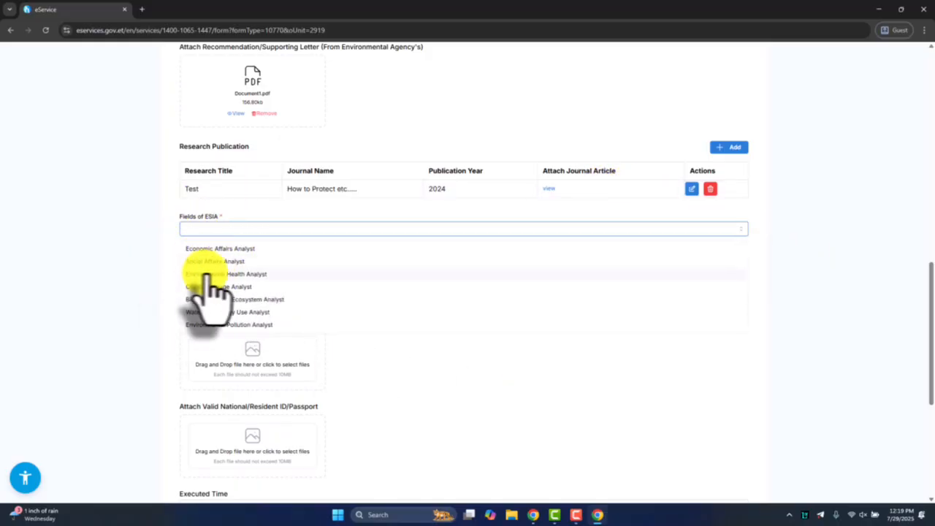
pyautogui.click(247, 275)
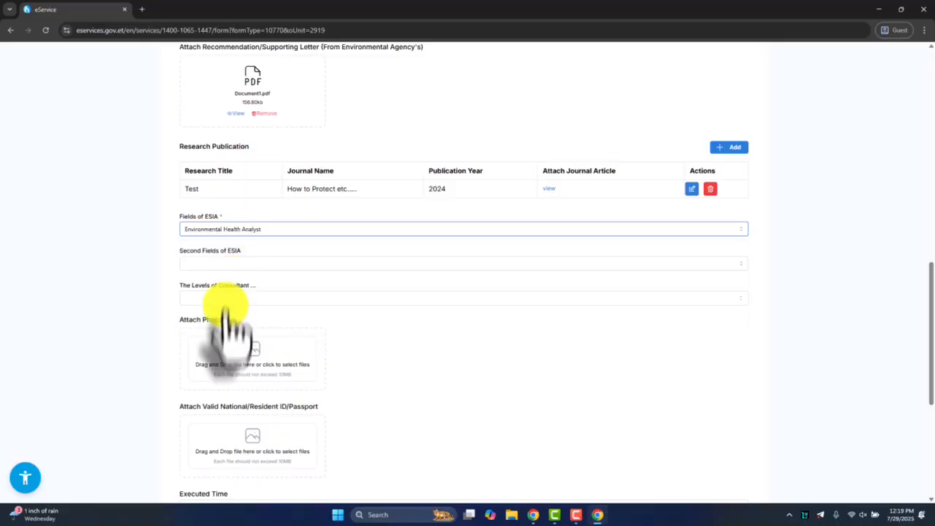
pyautogui.click(198, 264)
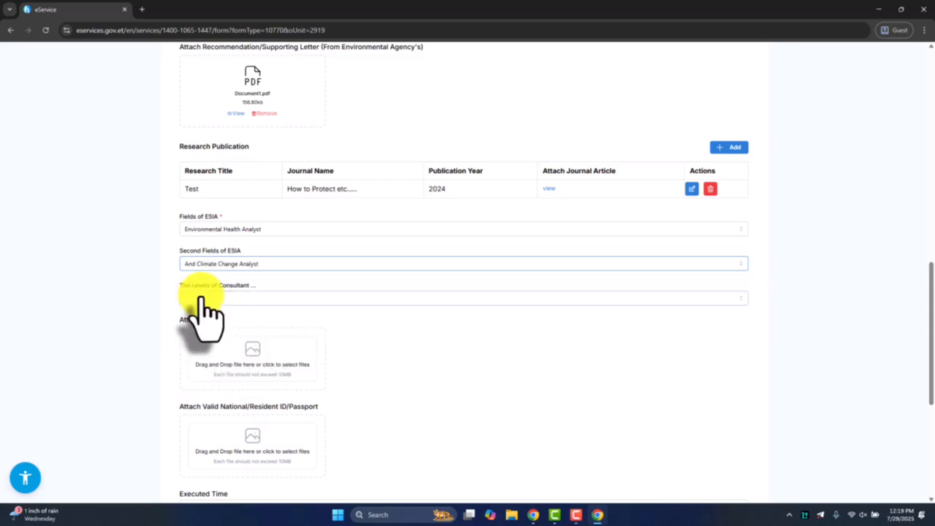
pyautogui.click(207, 299)
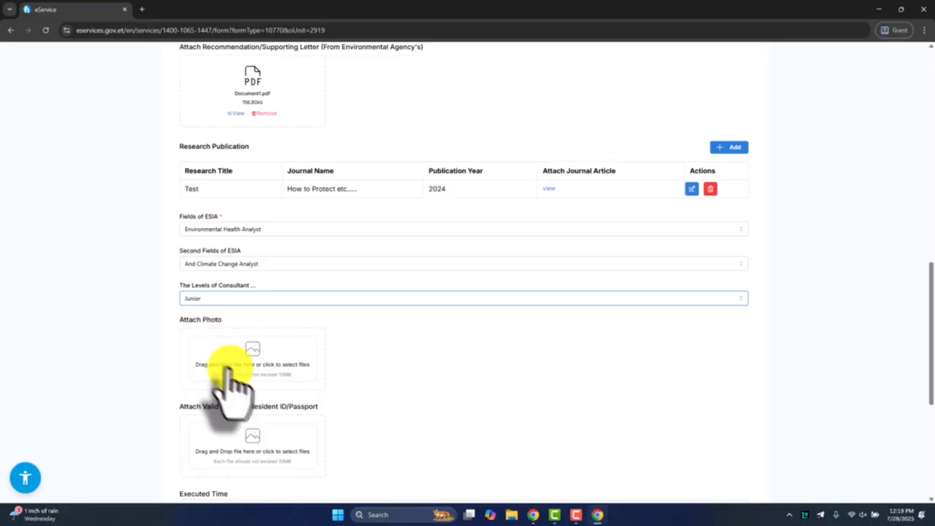
# Attach photo.png as the applicant's photo and Valid NationalResident ID Passport.pdf as the identification document
pyautogui.scroll(-1, 226, 365)
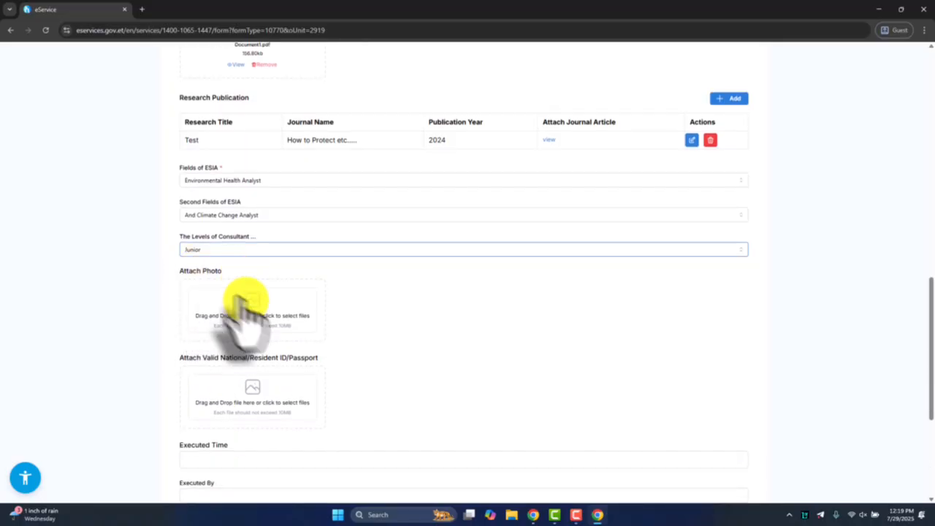
pyautogui.click(233, 308)
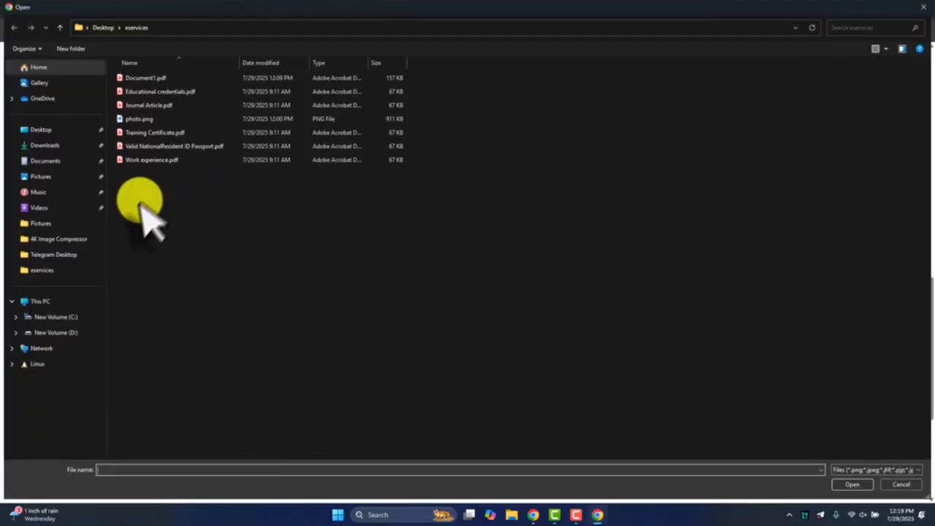
pyautogui.doubleClick(135, 121)
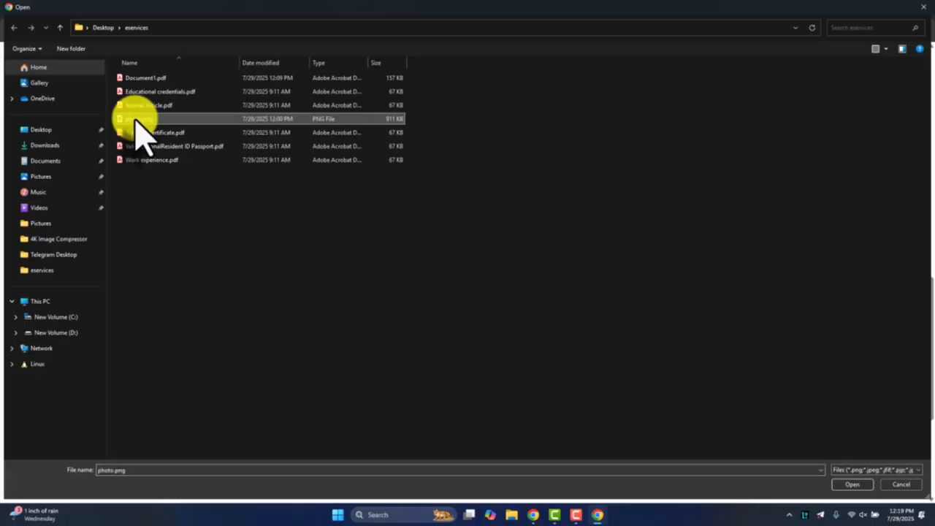
pyautogui.scroll(-3, 203, 279)
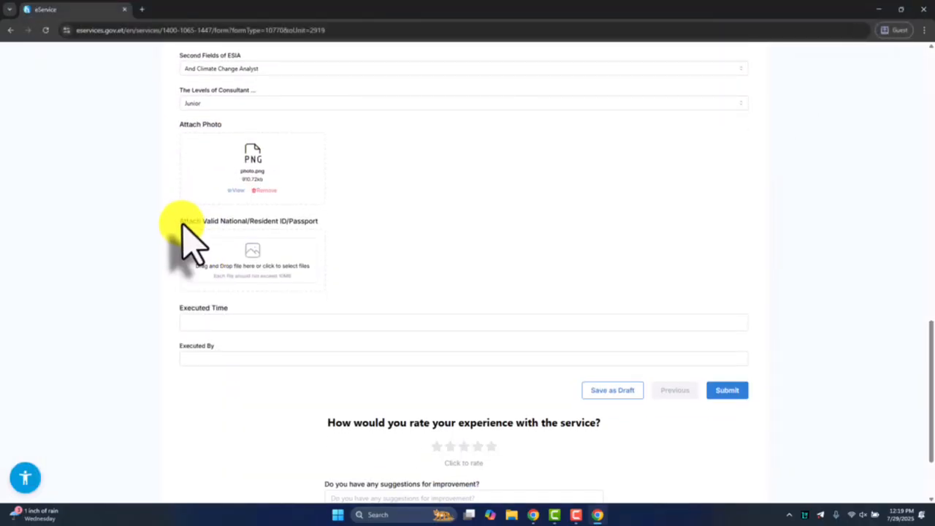
pyautogui.moveTo(182, 221); pyautogui.dragTo(278, 227)
pyautogui.click(255, 257)
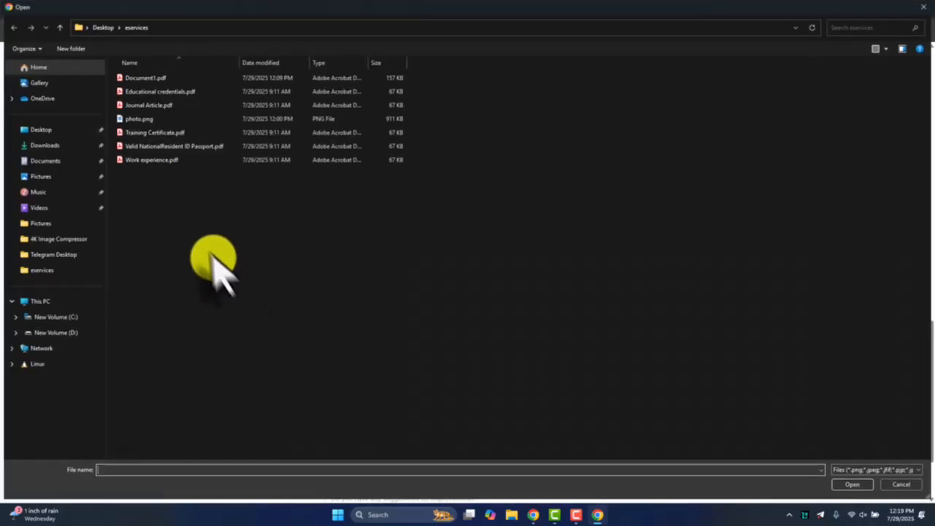
pyautogui.doubleClick(191, 147)
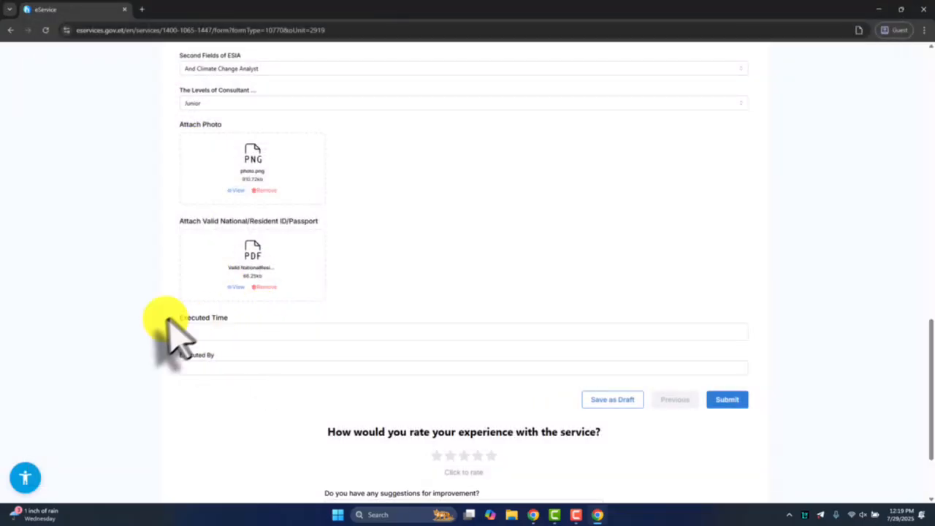
# Submit the application form with the execution fields left empty, and check the confirmation's service station address and estimated appointment date
pyautogui.moveTo(171, 319); pyautogui.dragTo(235, 319)
pyautogui.moveTo(174, 356); pyautogui.dragTo(218, 355)
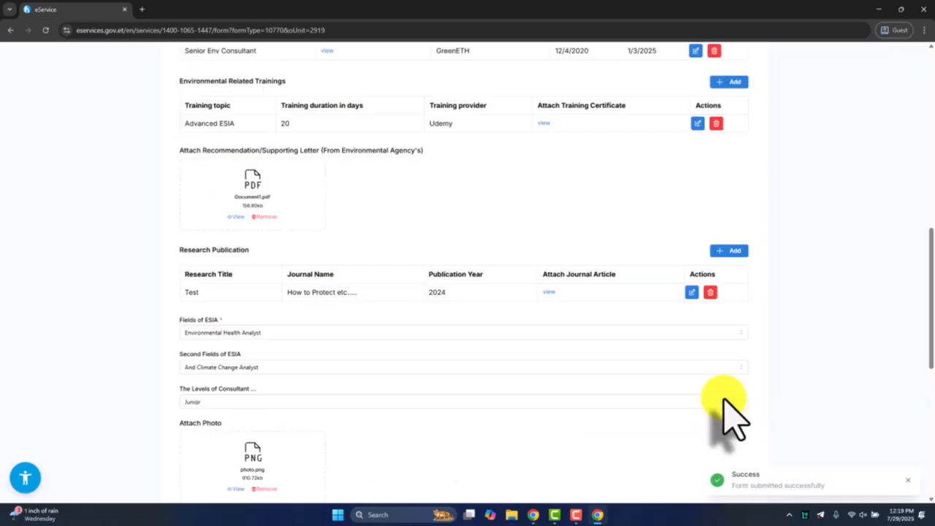
pyautogui.moveTo(169, 273); pyautogui.dragTo(404, 324)
pyautogui.click(405, 319)
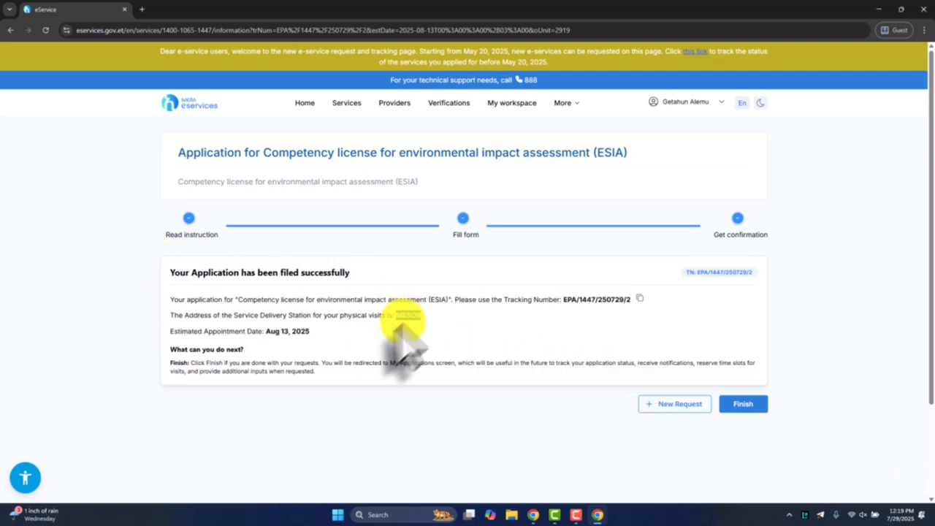
pyautogui.moveTo(264, 332); pyautogui.dragTo(310, 331)
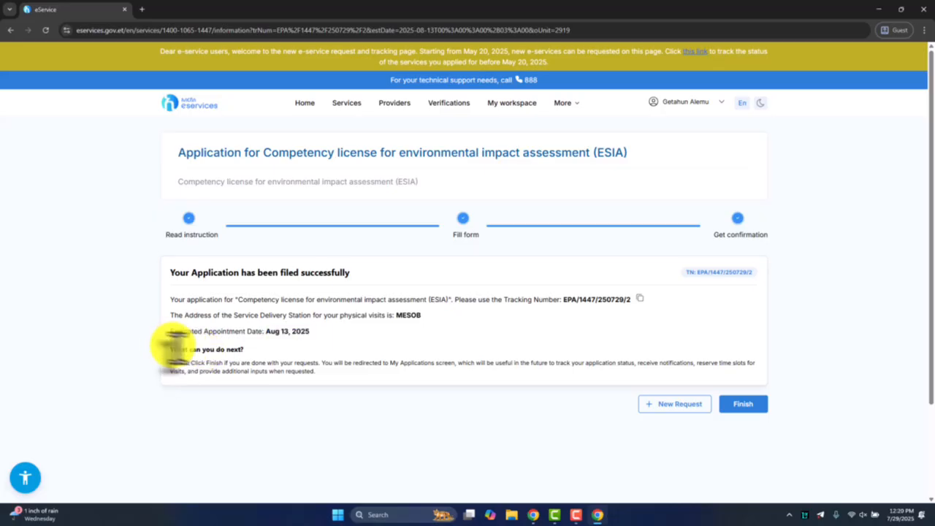
# Copy the application's tracking number from the confirmation and finish the request
pyautogui.moveTo(176, 349); pyautogui.dragTo(247, 351)
pyautogui.moveTo(563, 299); pyautogui.dragTo(627, 300)
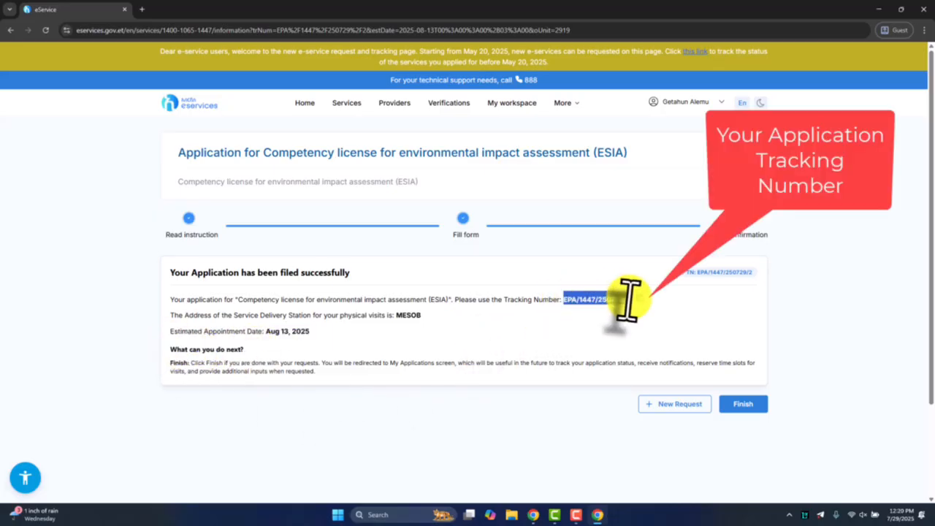
pyautogui.click(641, 299)
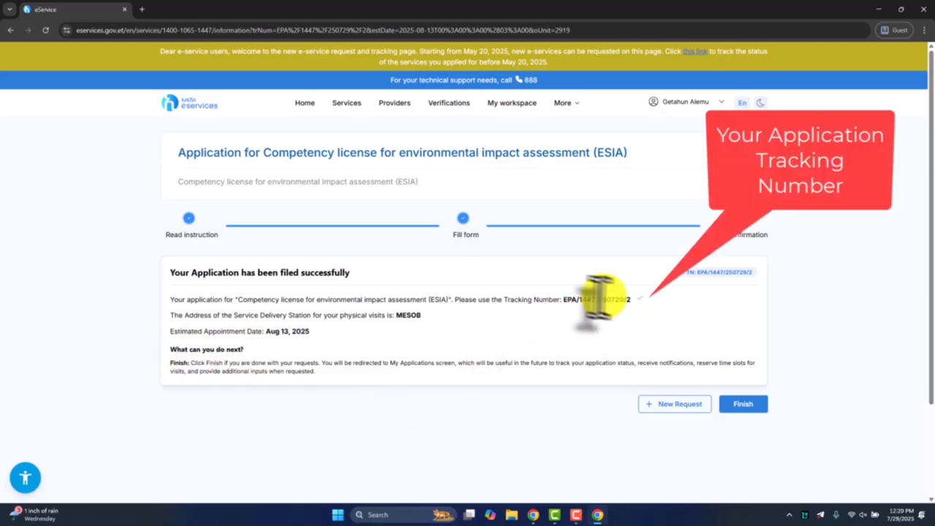
pyautogui.click(739, 320)
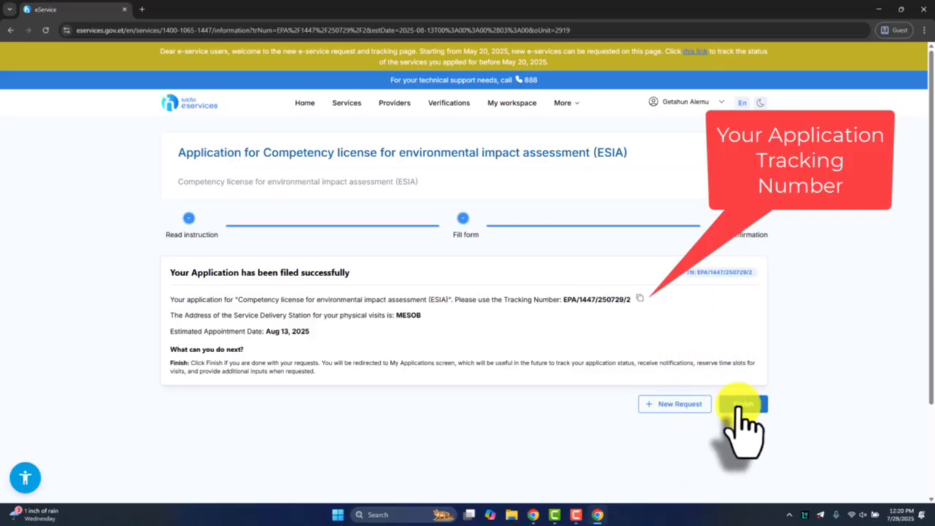
pyautogui.click(740, 406)
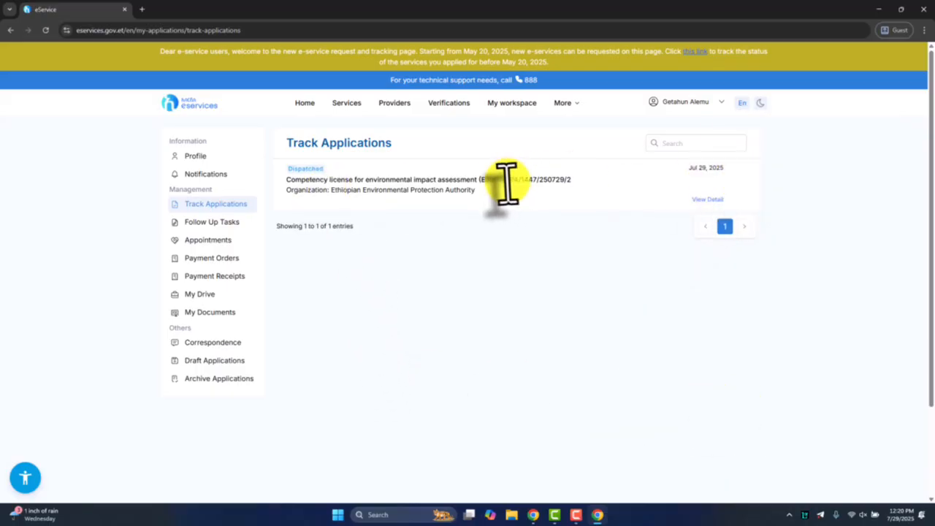
# Open the tracked applications in My workspace and check the ESIA competency license entry's tracking number and organization
pyautogui.moveTo(547, 180); pyautogui.dragTo(499, 179)
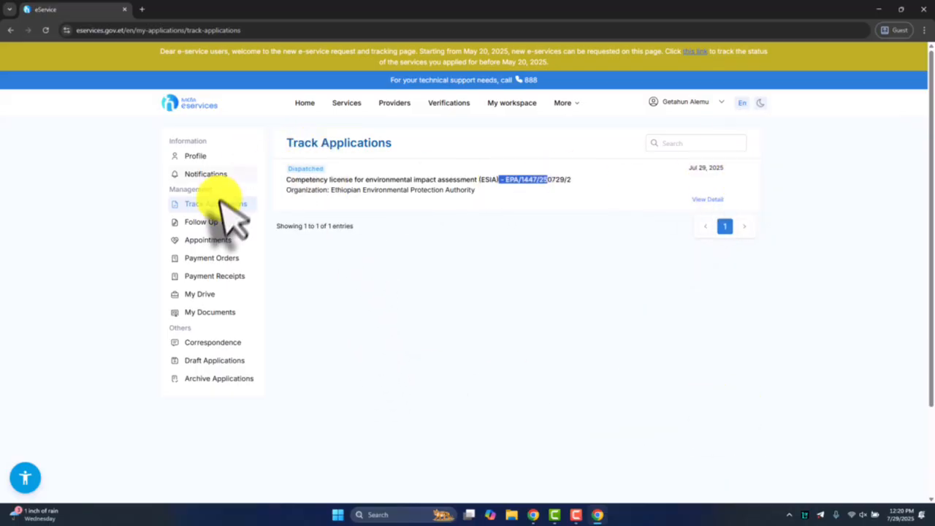
pyautogui.click(510, 104)
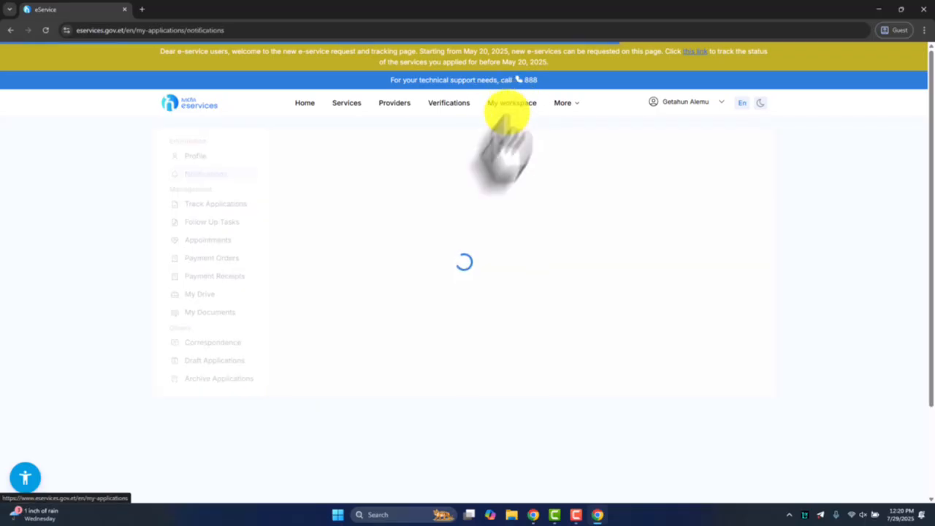
pyautogui.click(220, 206)
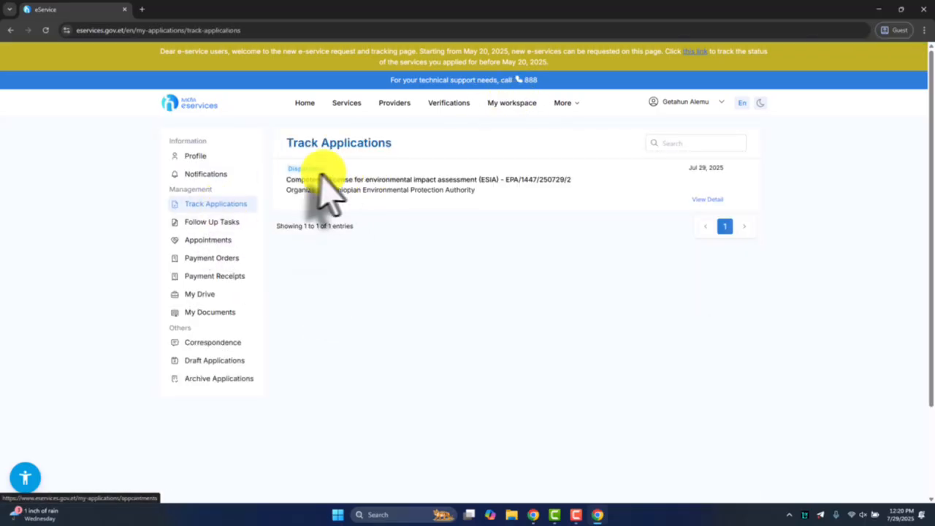
pyautogui.moveTo(286, 180); pyautogui.dragTo(505, 212)
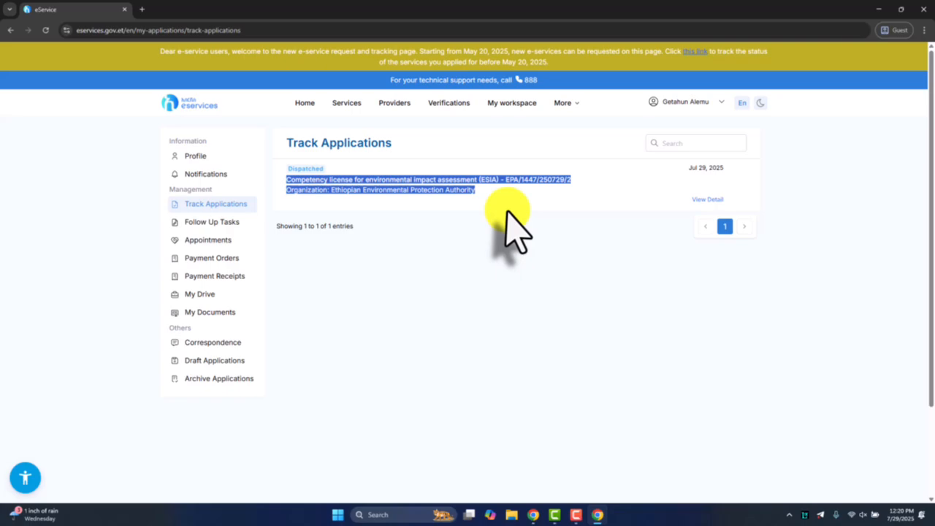
pyautogui.click(549, 264)
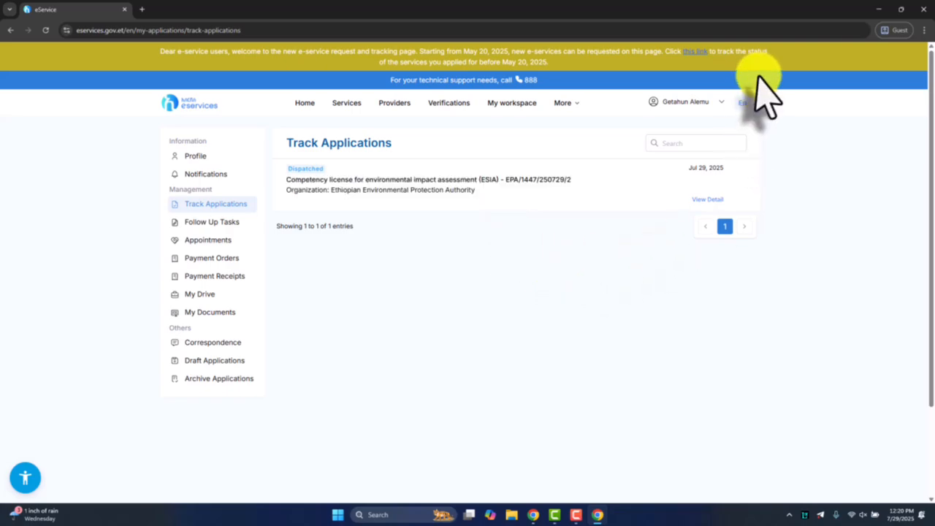
# Log out of the applicant's eServices account
pyautogui.click(694, 104)
pyautogui.click(673, 156)
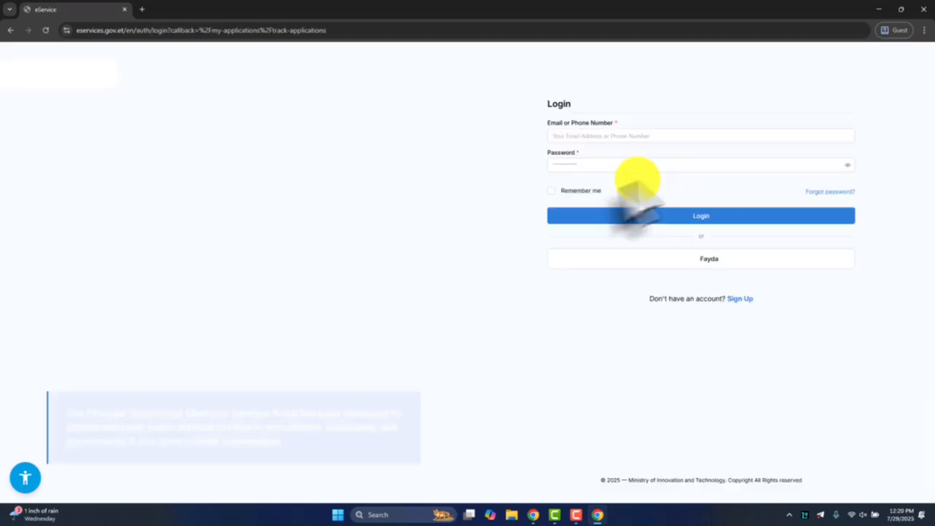